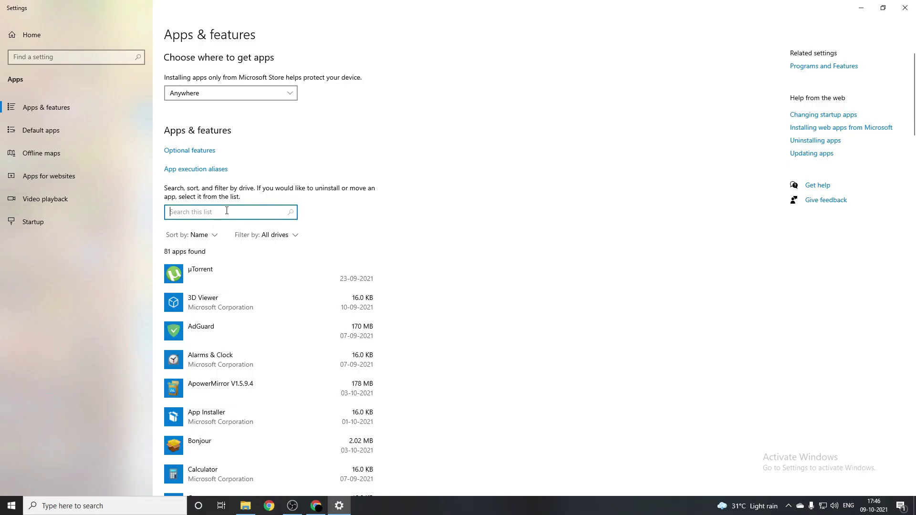
Step: Search the installed apps for "strea" and uninstall Streamlabs OBS 1.4.0, finishing by closing the Settings window
text(s)
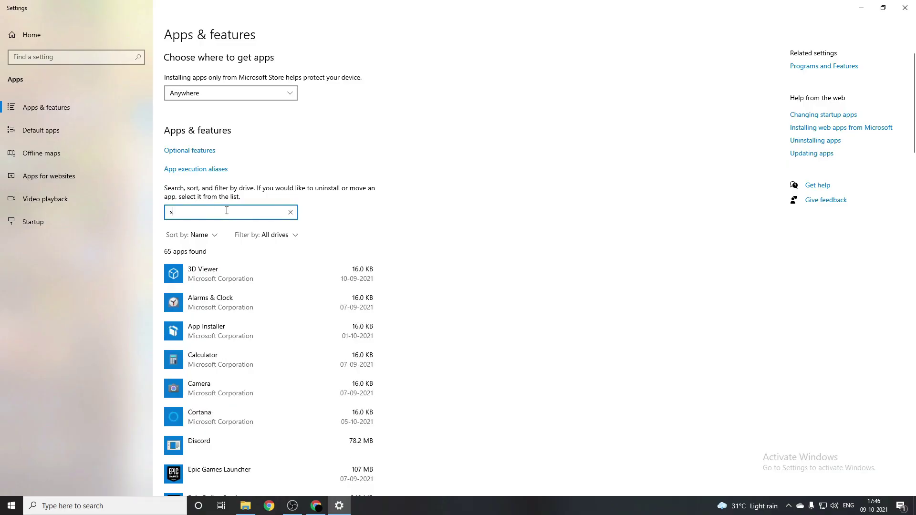
text(trea)
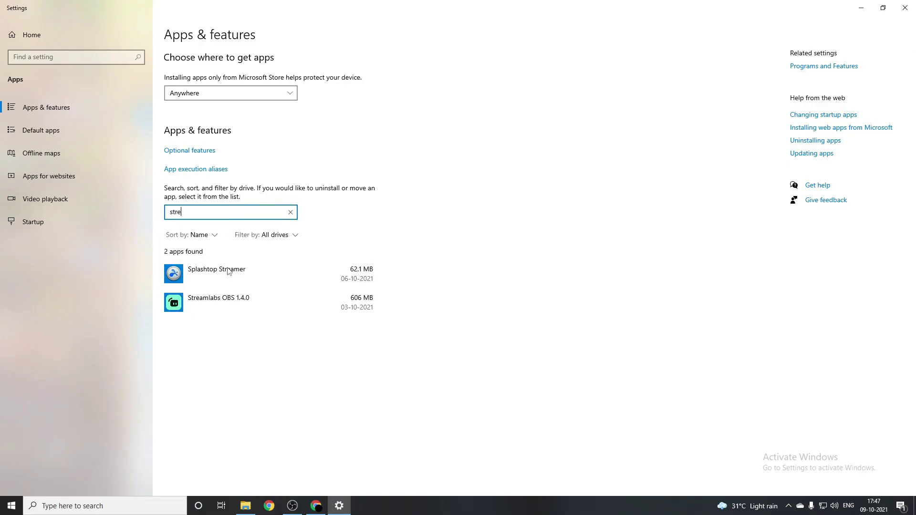
click(214, 299)
click(351, 342)
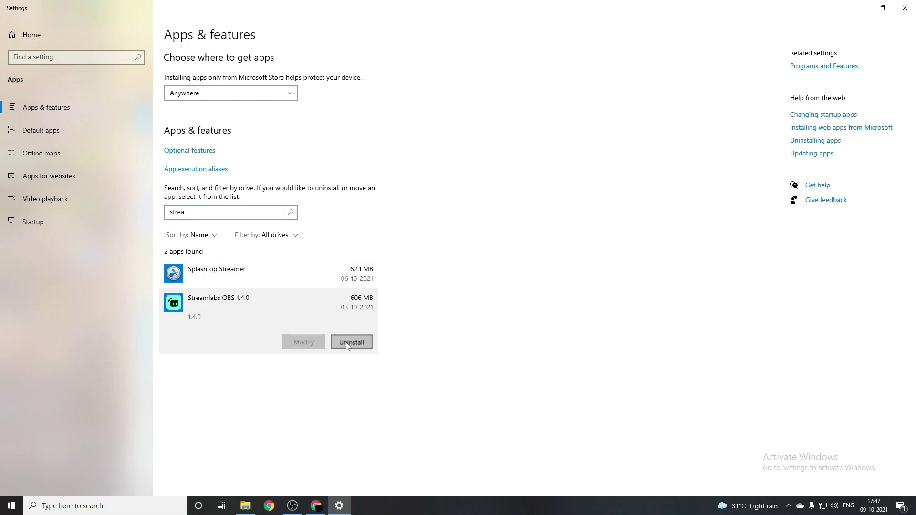
click(399, 316)
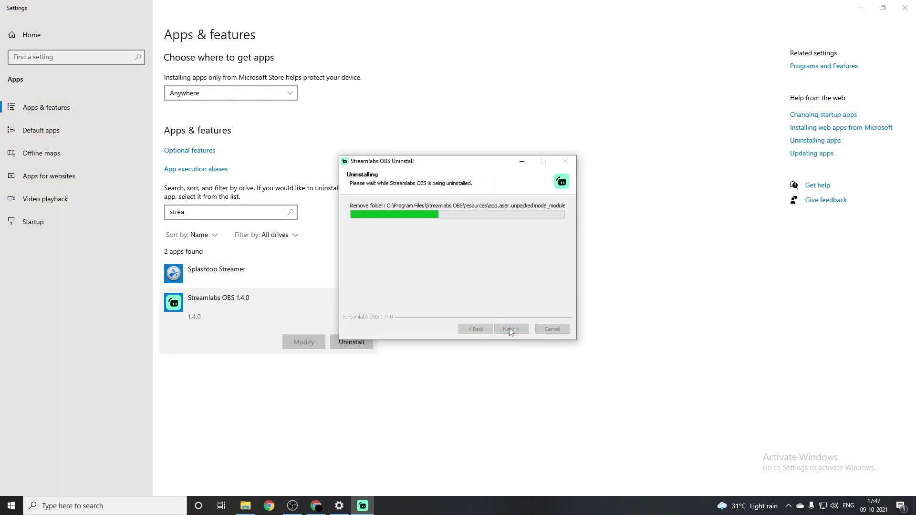
click(508, 330)
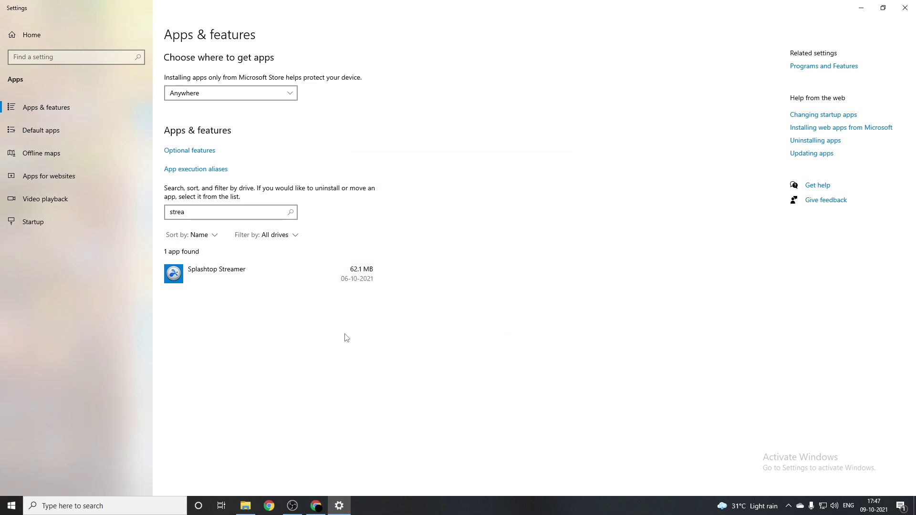
click(905, 8)
Step: Switch to Chrome and download the Streamlabs installer from streamlabs.com
click(316, 505)
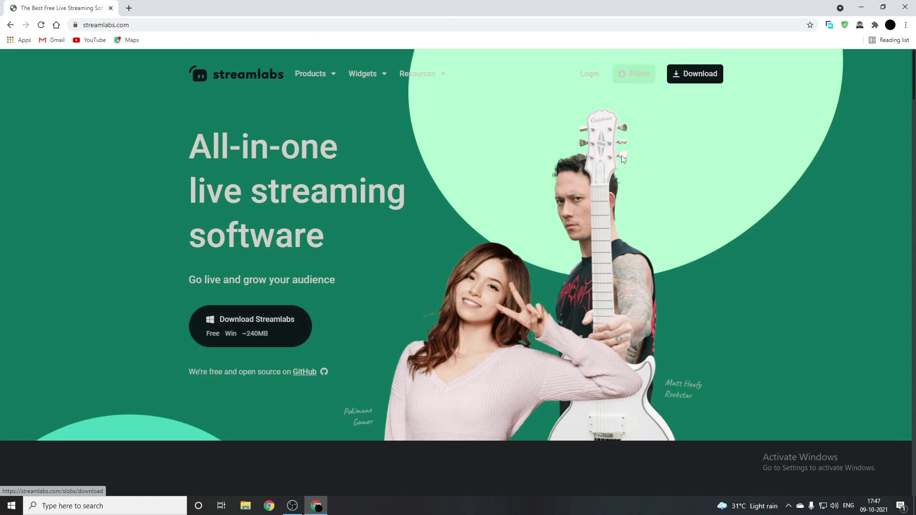
click(697, 75)
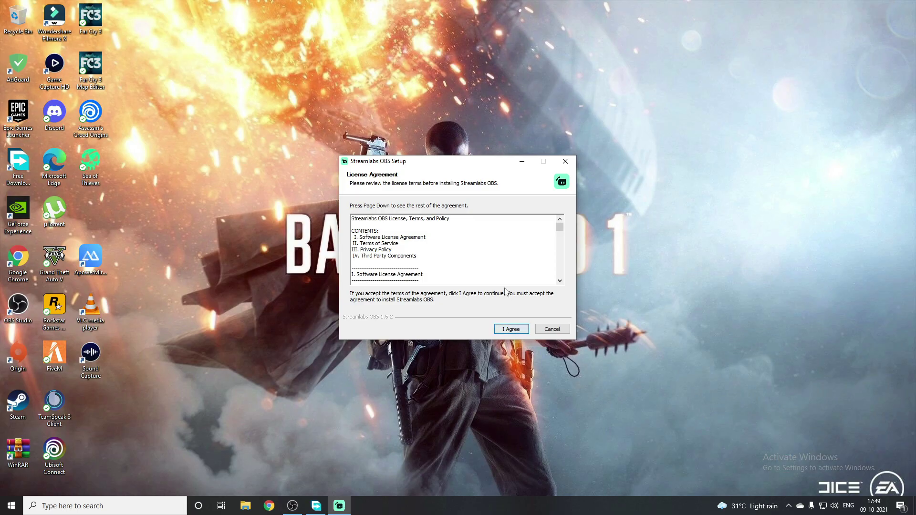
Step: Accept the license agreement, install Streamlabs OBS 1.5.2 in C:\Program Files\Streamlabs OBS, and finish setup with the option to run it
scroll(501, 249, down, 2)
scroll(500, 249, down, 20)
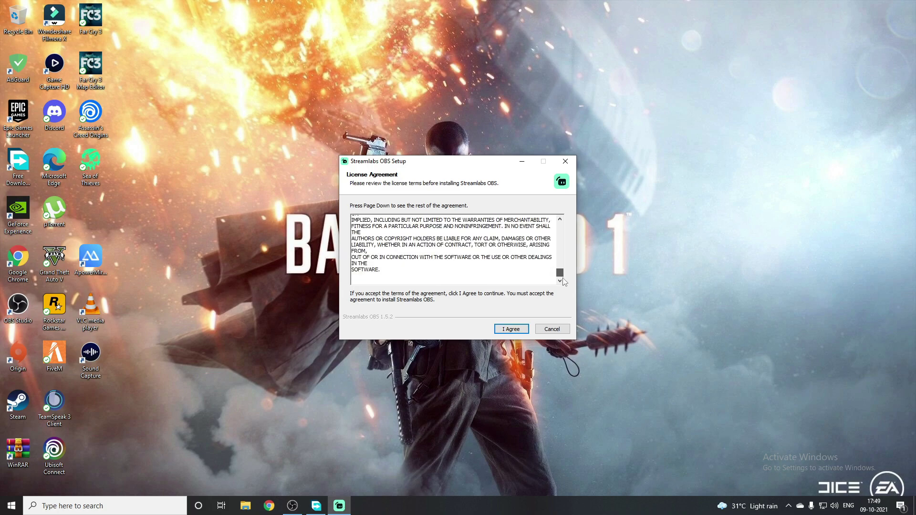
click(511, 329)
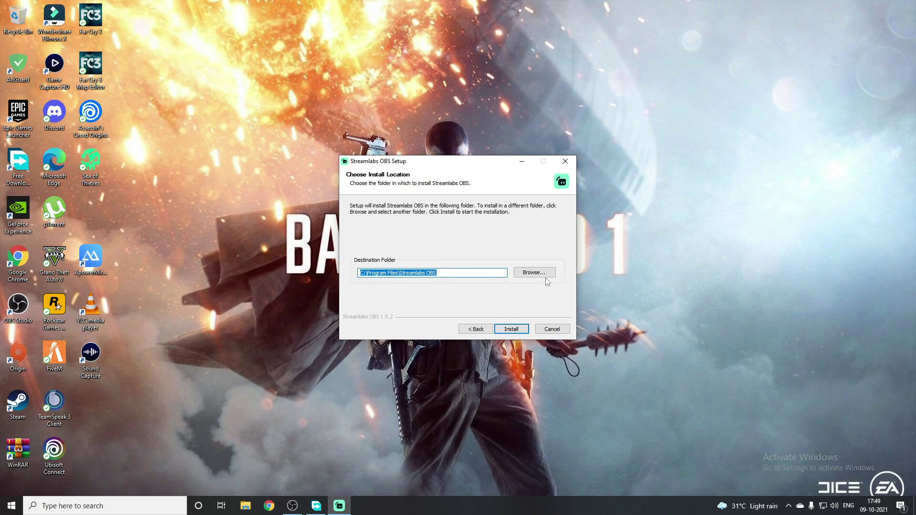
click(509, 330)
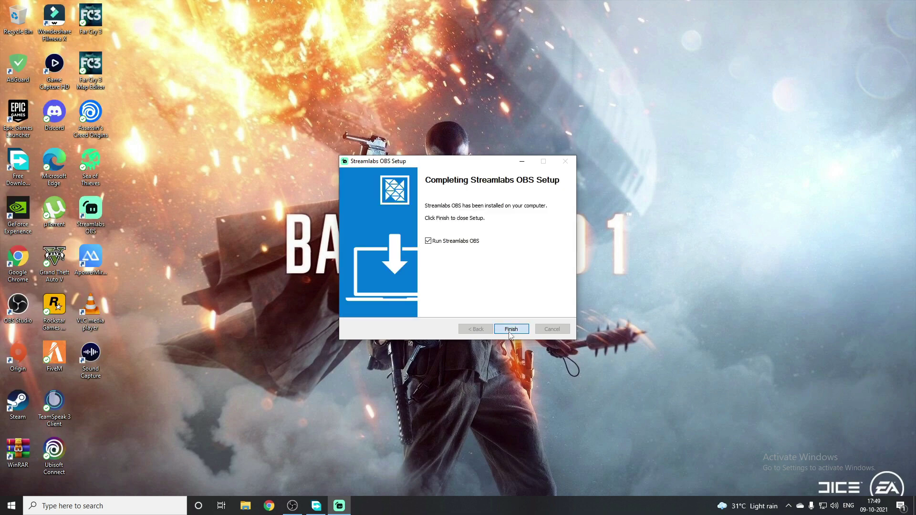
click(510, 330)
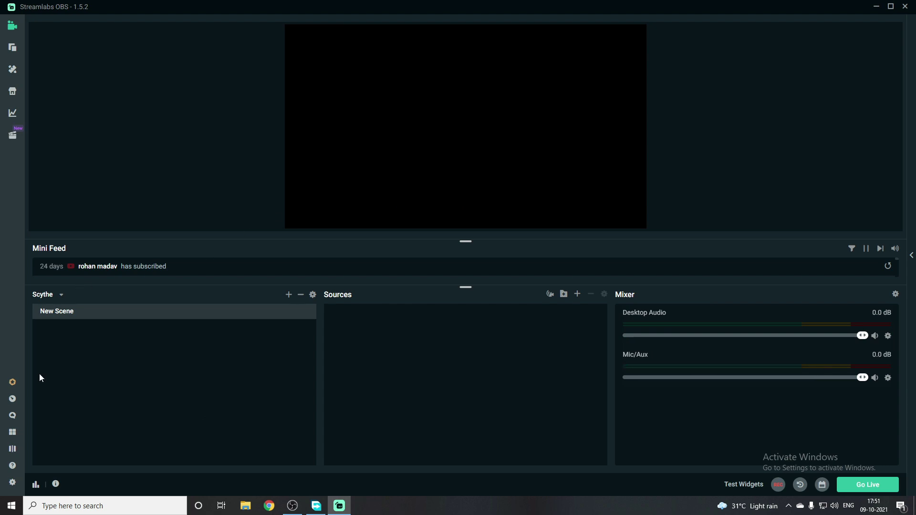
Step: Open the Streamlabs OBS settings and review the General options and the stream destinations
click(13, 482)
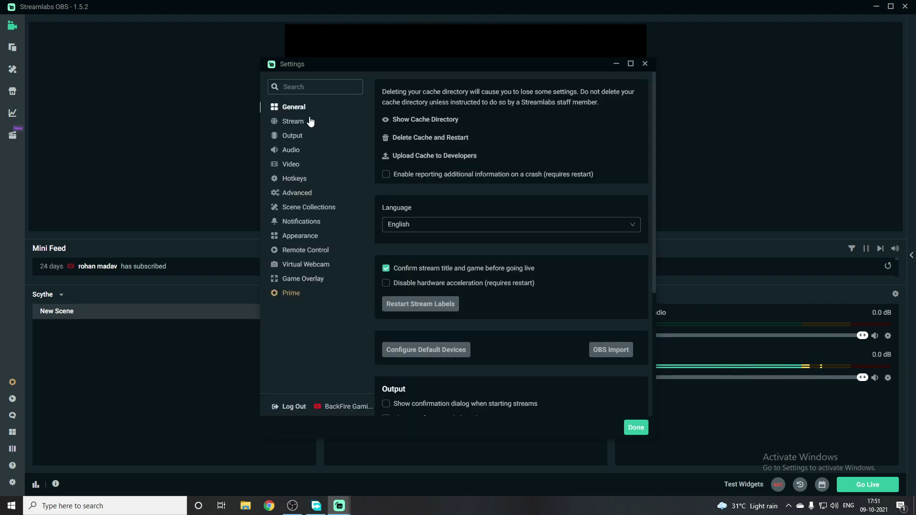
scroll(423, 238, down, 4)
scroll(425, 285, up, 4)
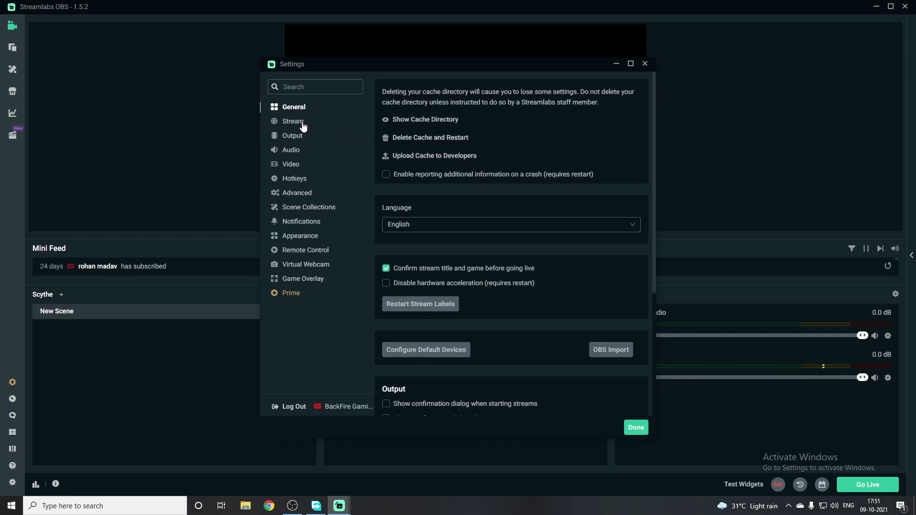
click(292, 123)
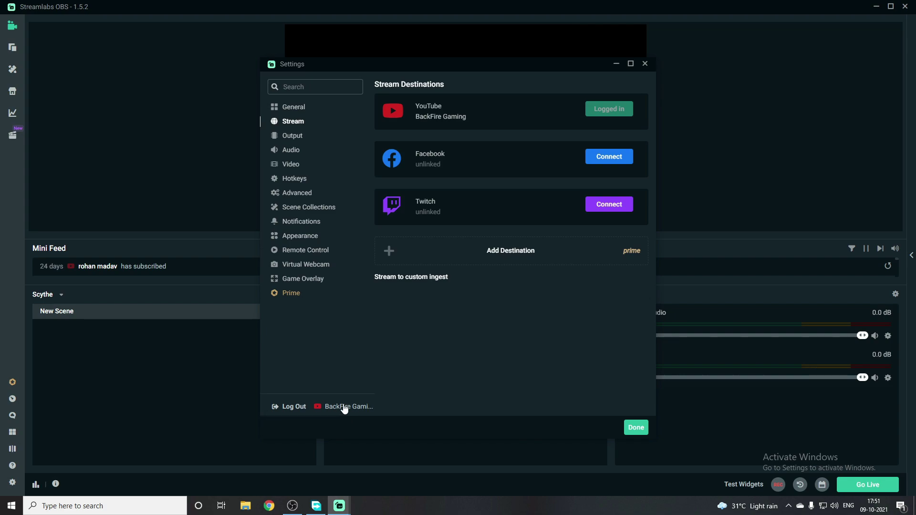
Step: In the output settings, set the output mode to Advanced and the streaming encoder to Hardware (NVENC) (new)
click(286, 137)
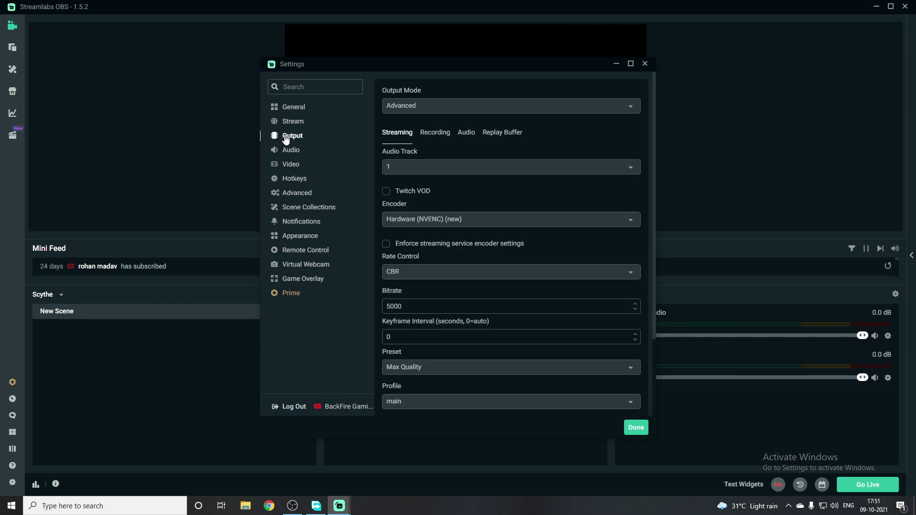
click(431, 107)
click(405, 140)
click(413, 220)
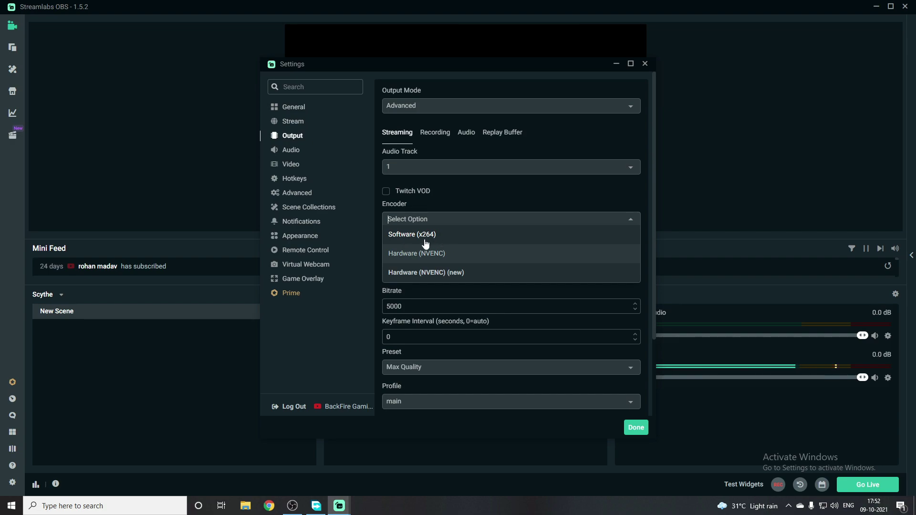
click(429, 272)
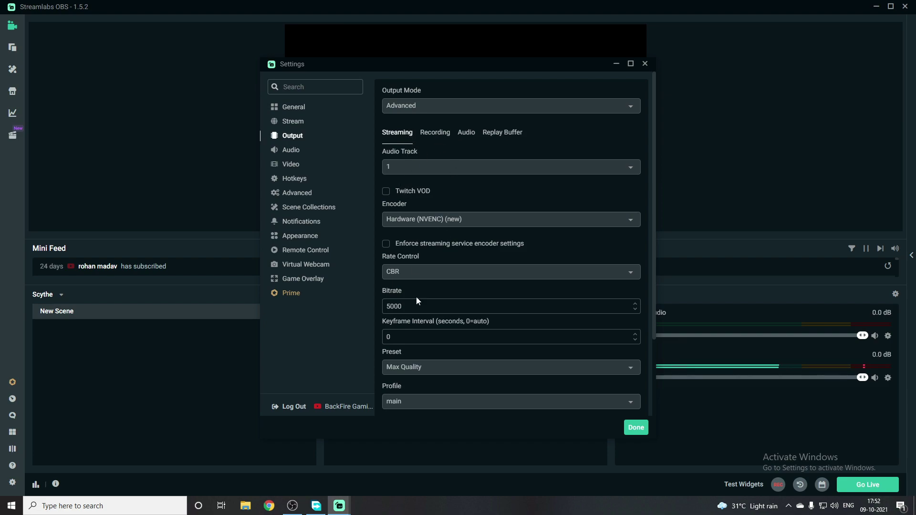
Step: Leave enforcement of the streaming service encoder settings off and set the streaming rate control to CBR
scroll(402, 227, down, 2)
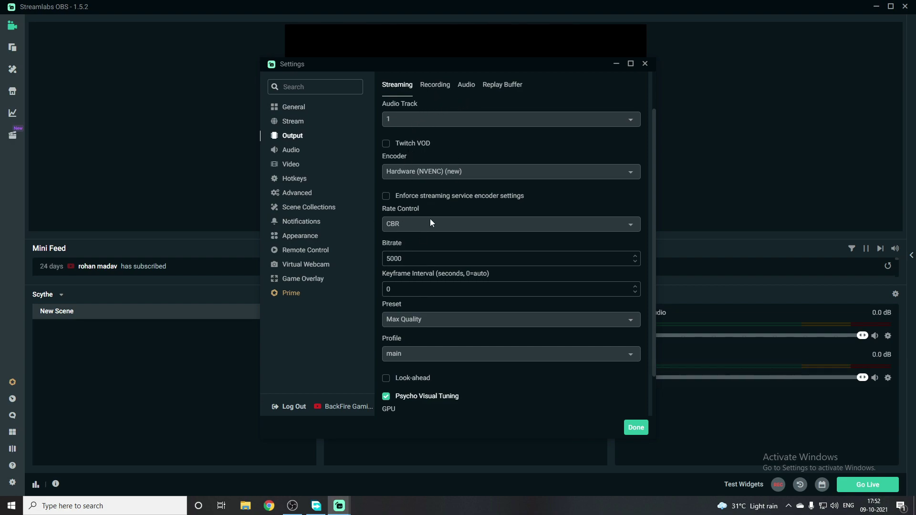
click(387, 197)
click(385, 196)
click(405, 224)
click(423, 239)
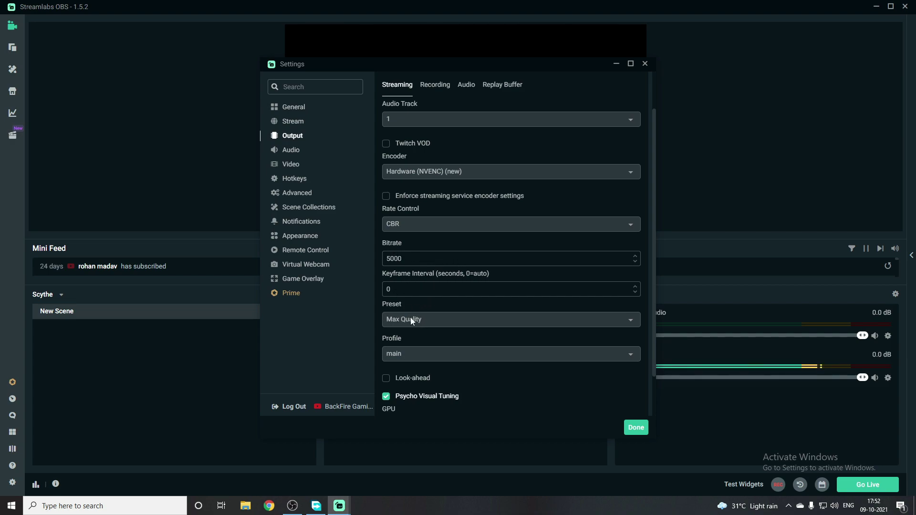
Step: Set the streaming encoder profile to main
scroll(416, 320, down, 2)
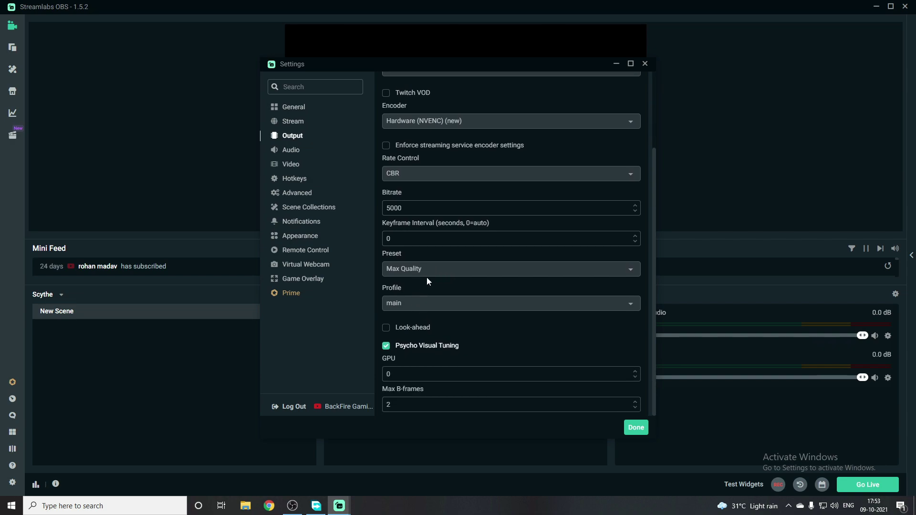
click(409, 304)
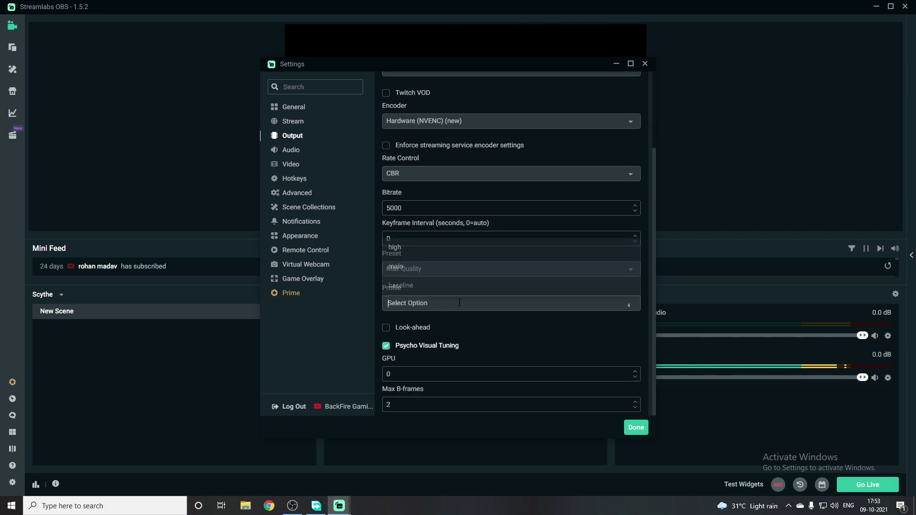
click(418, 266)
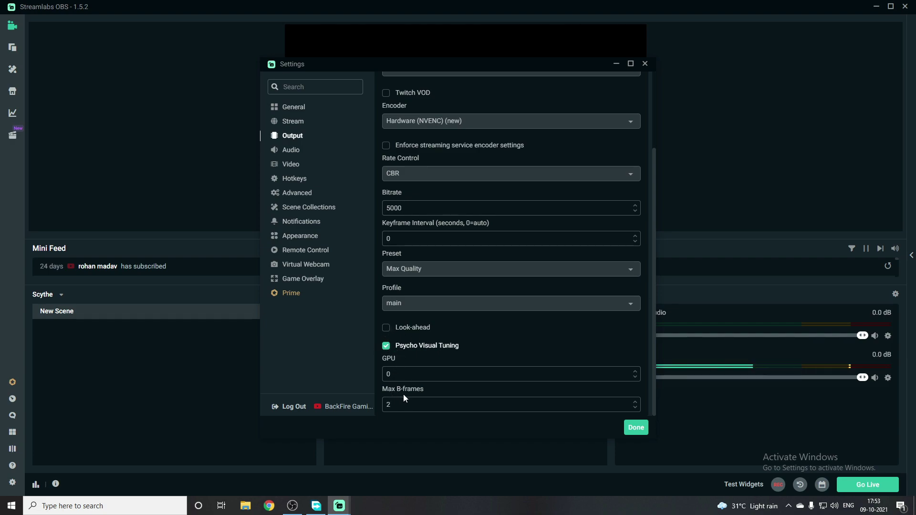
Step: In the recording output settings, set the type to Standard and the recording format to mp4
scroll(396, 368, up, 2)
scroll(395, 368, up, 1)
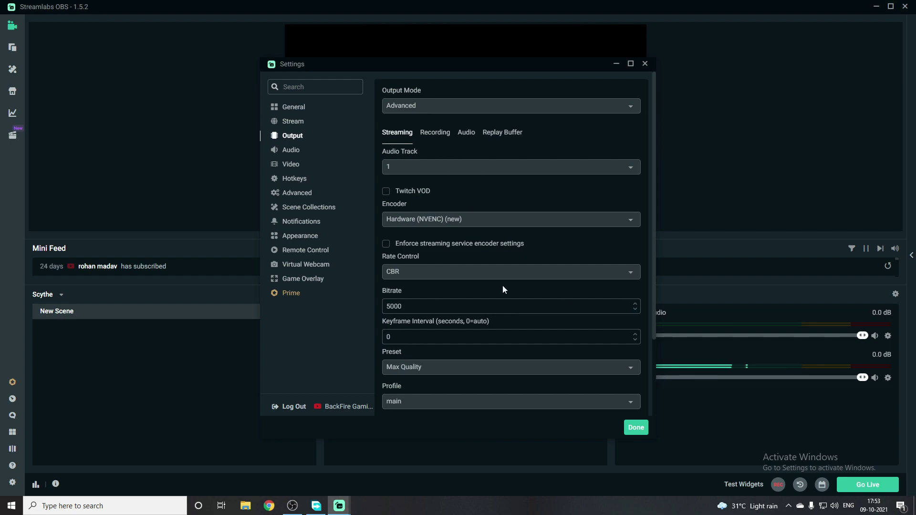
click(435, 133)
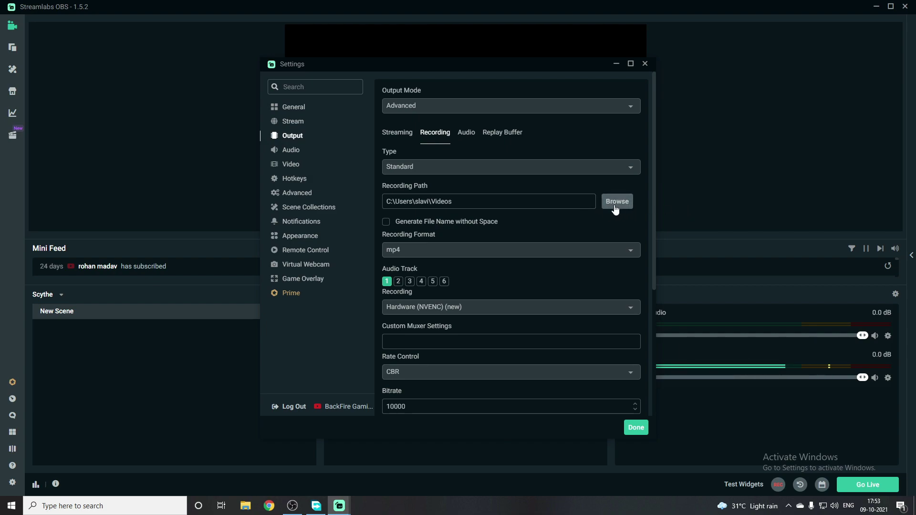
click(623, 176)
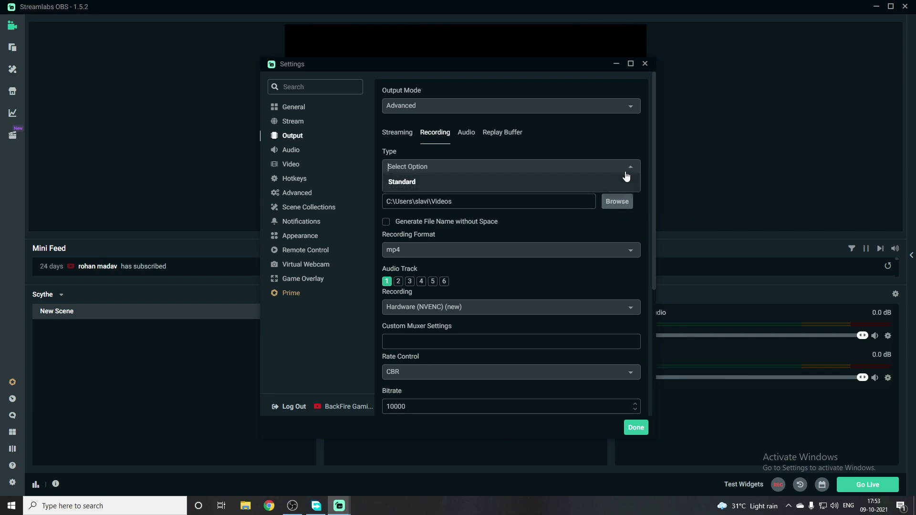
click(425, 180)
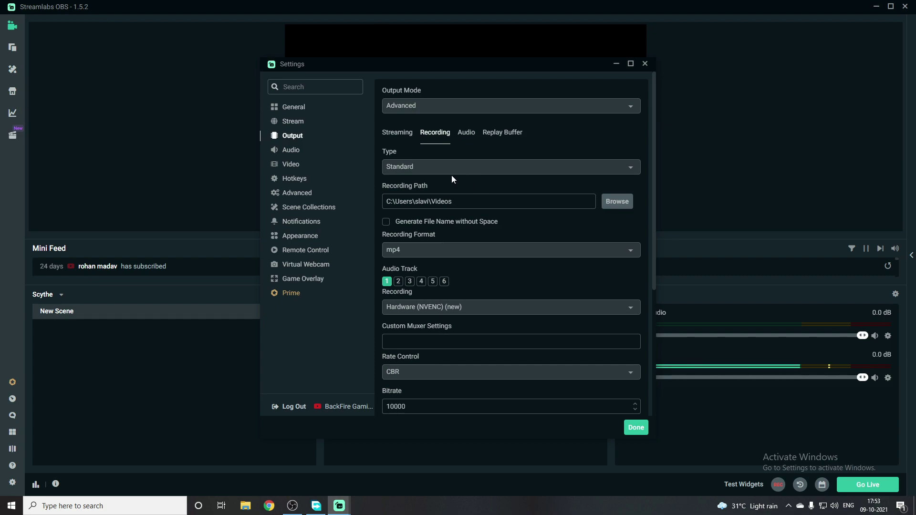
click(401, 252)
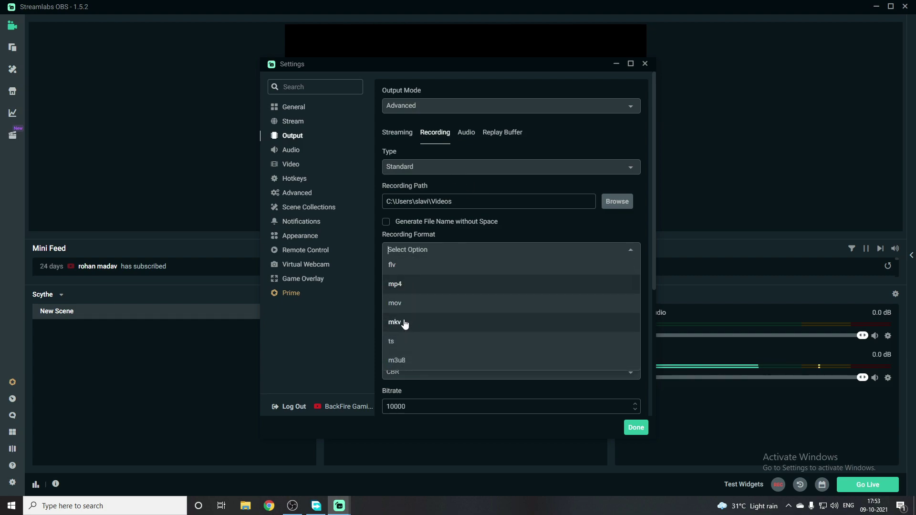
click(423, 285)
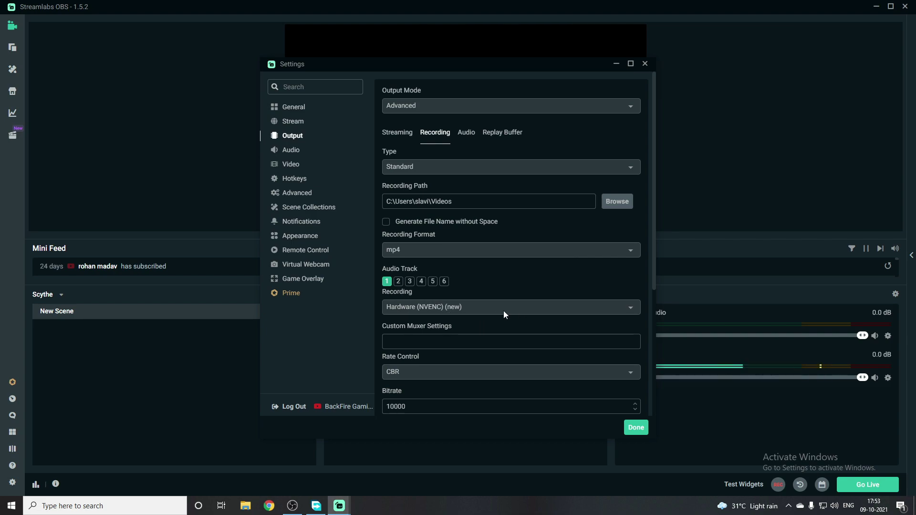
Step: Set the recording encoder to Hardware (NVENC) (new) and review the remaining recording options
click(478, 310)
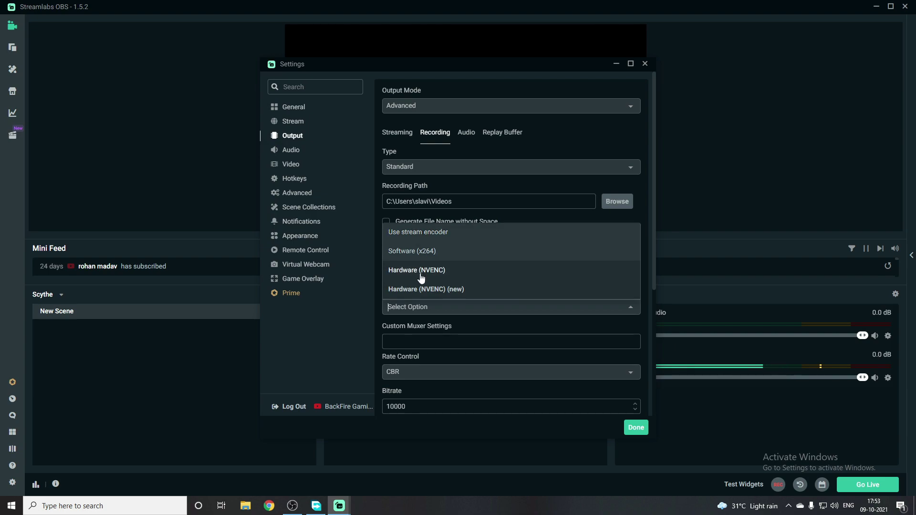
click(441, 289)
scroll(454, 322, down, 2)
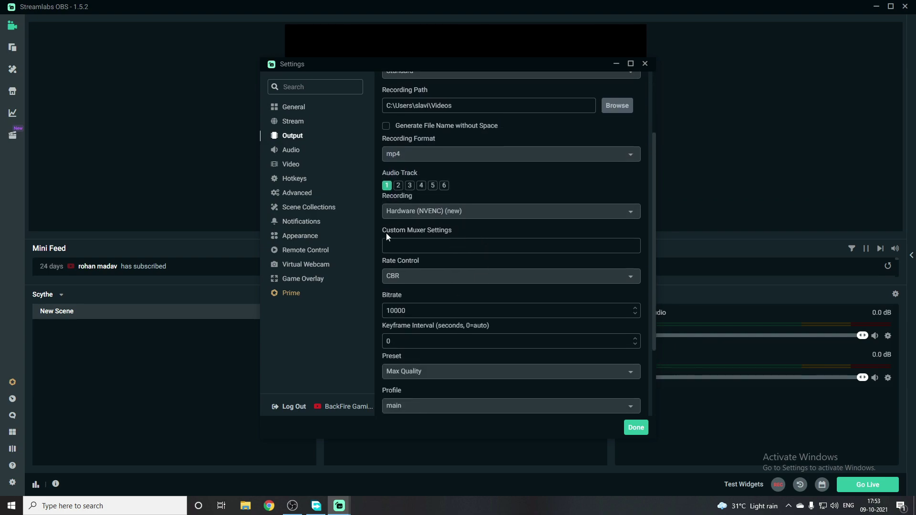
scroll(419, 217, down, 2)
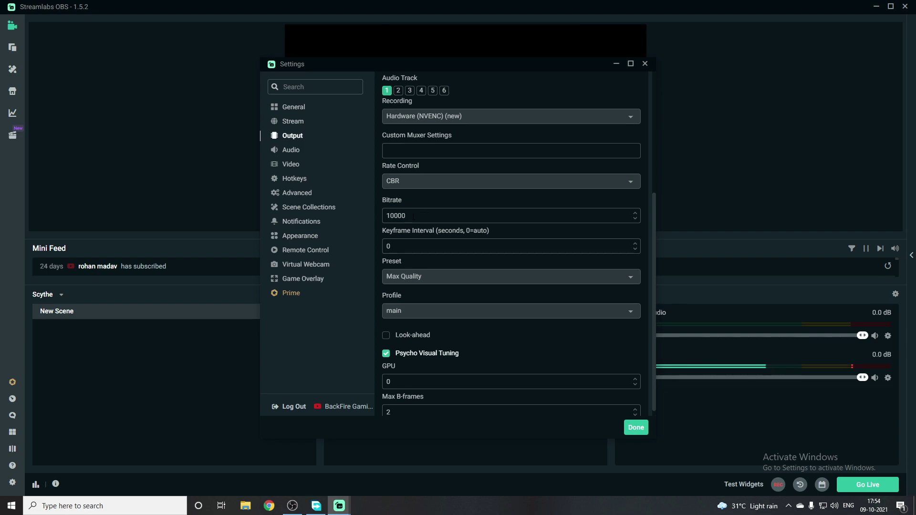
scroll(376, 271, down, 1)
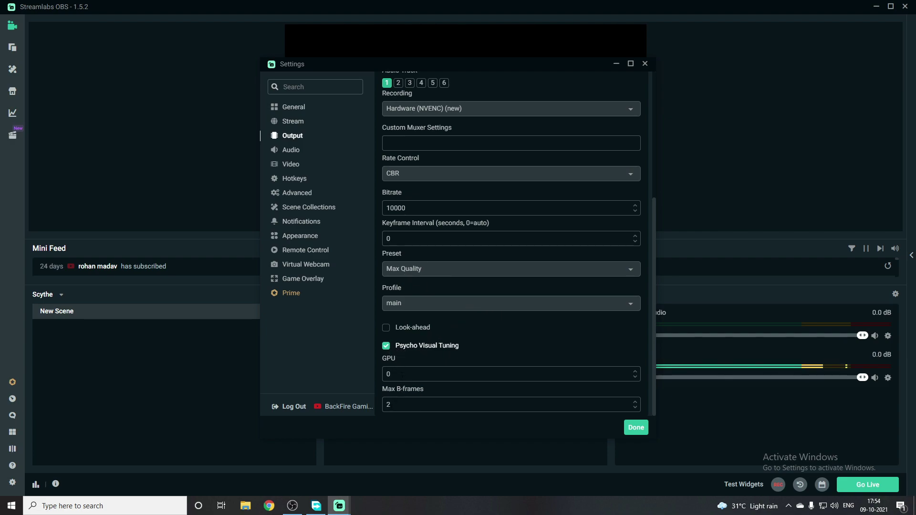
scroll(467, 258, up, 5)
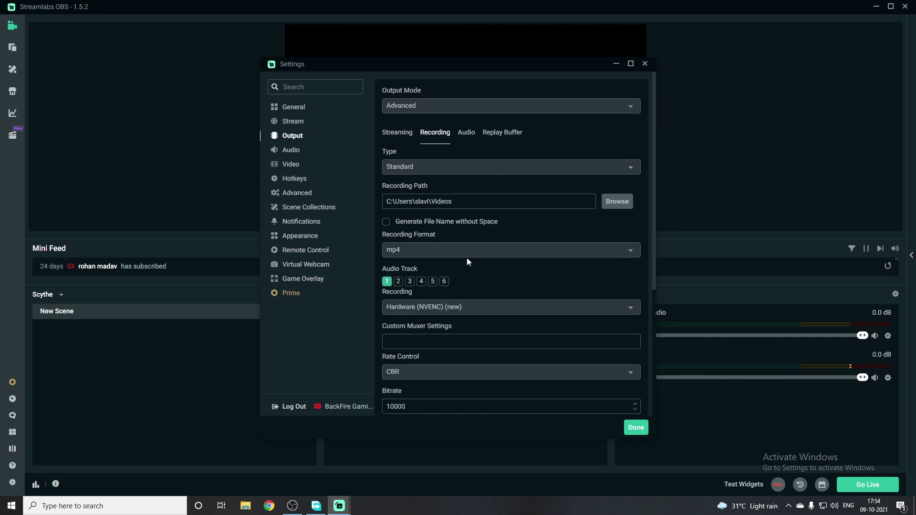
Step: Review the audio settings, then set both the base canvas and output scaled video resolutions to 1920x1080
click(295, 154)
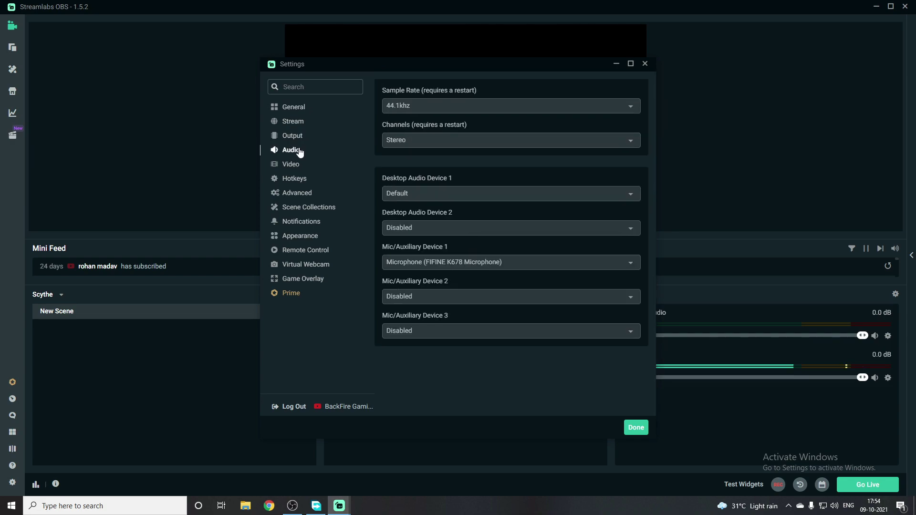
click(293, 163)
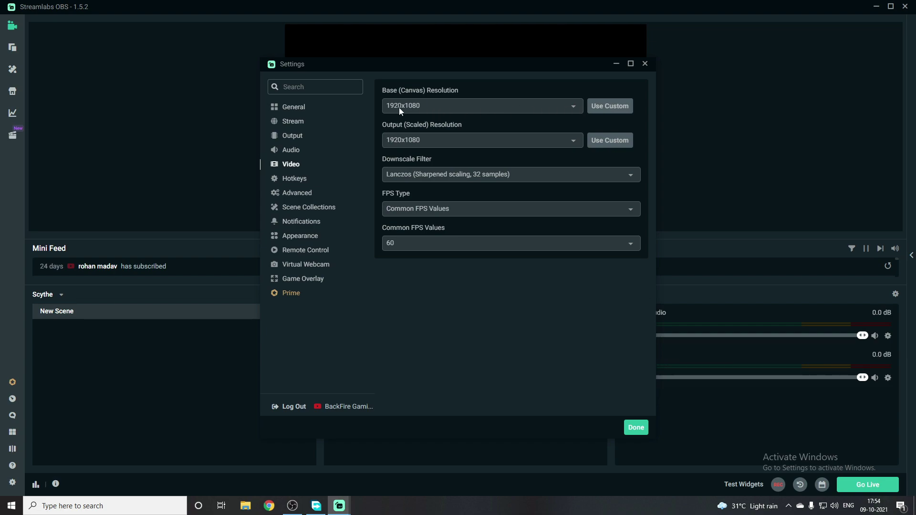
click(455, 104)
click(433, 119)
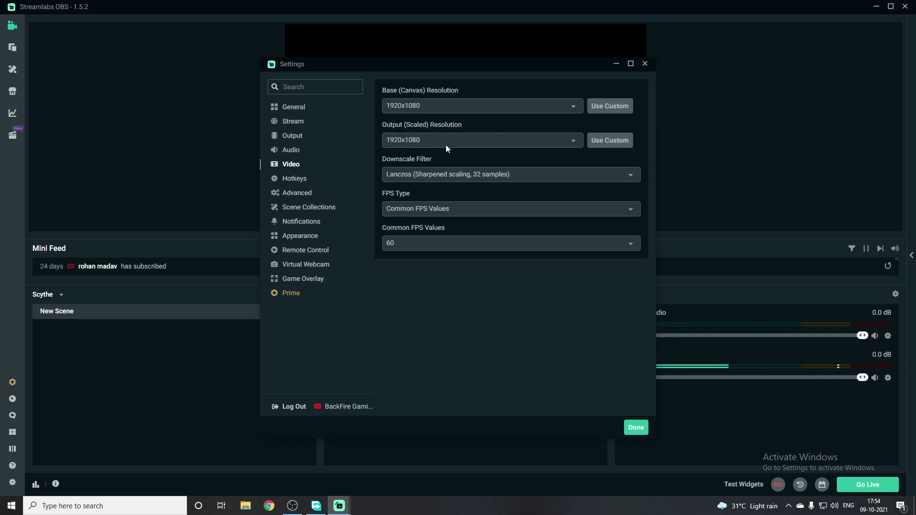
click(446, 145)
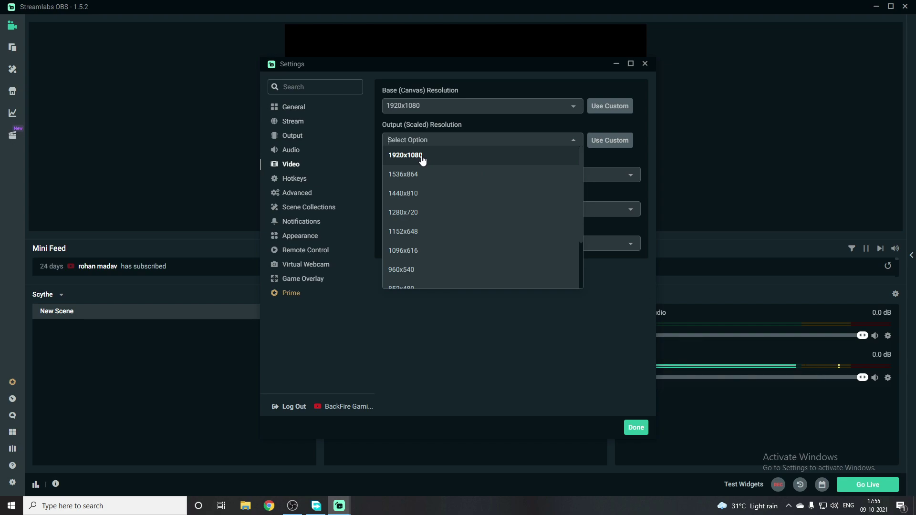
click(400, 156)
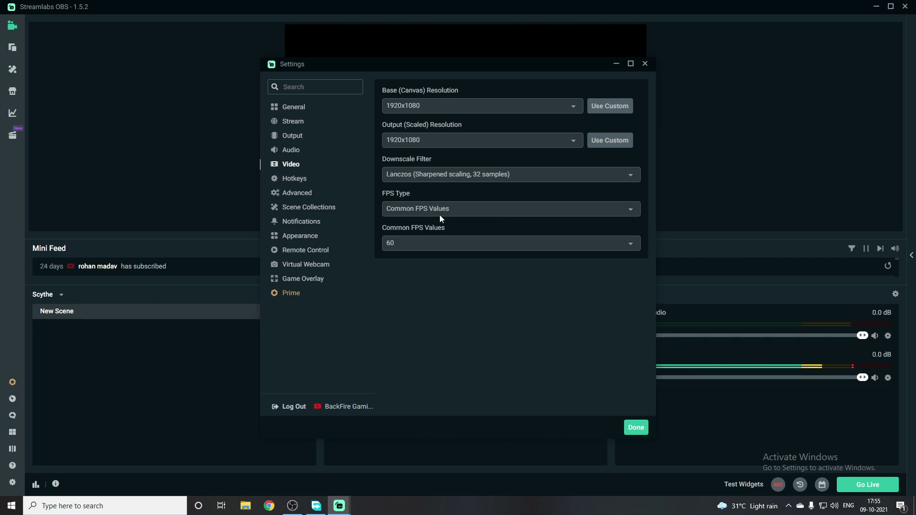
Step: Set the common FPS value to 60 in the video settings and review the advanced settings
click(403, 244)
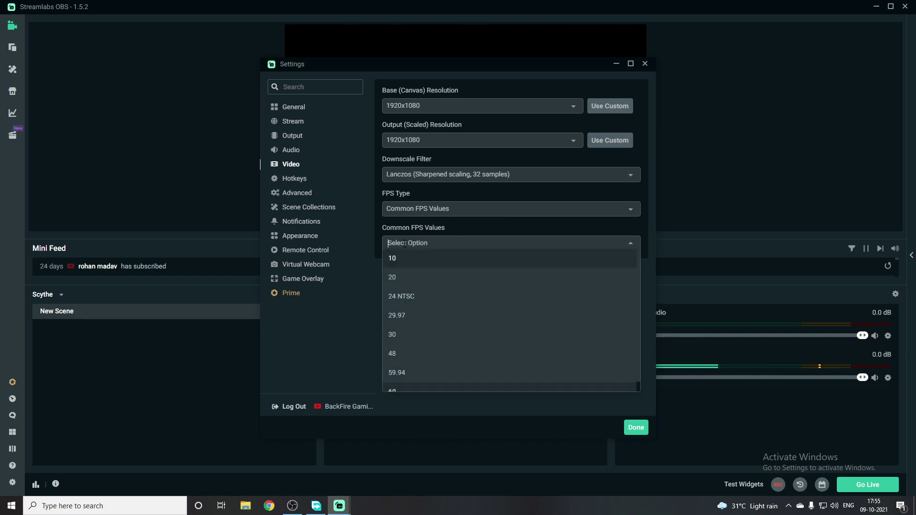
scroll(405, 377, down, 1)
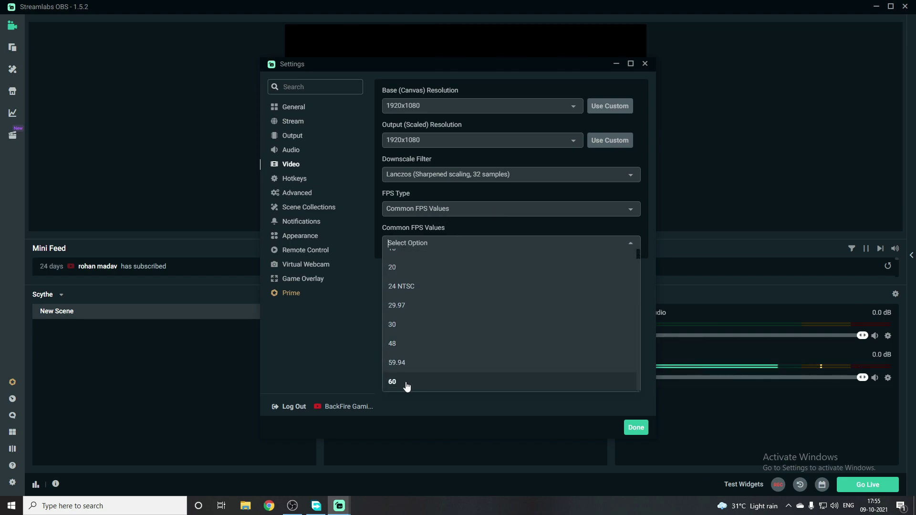
click(406, 383)
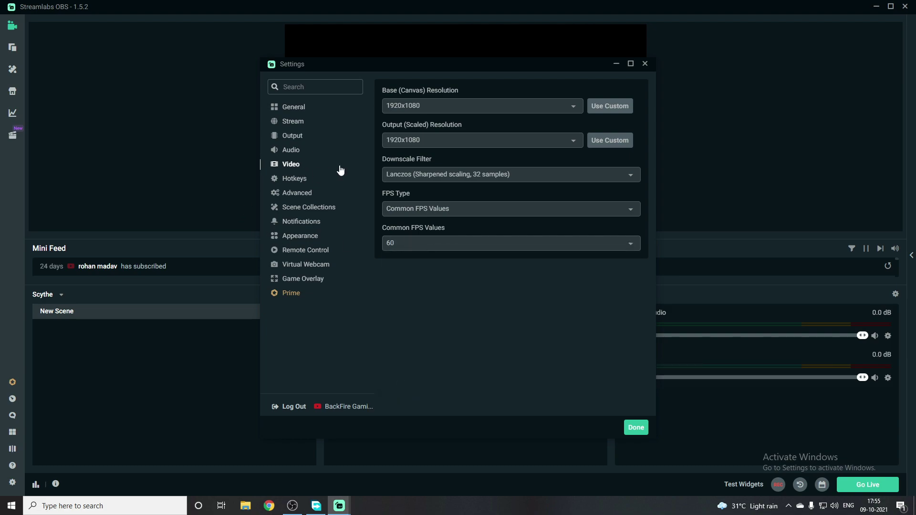
click(297, 193)
scroll(317, 208, down, 2)
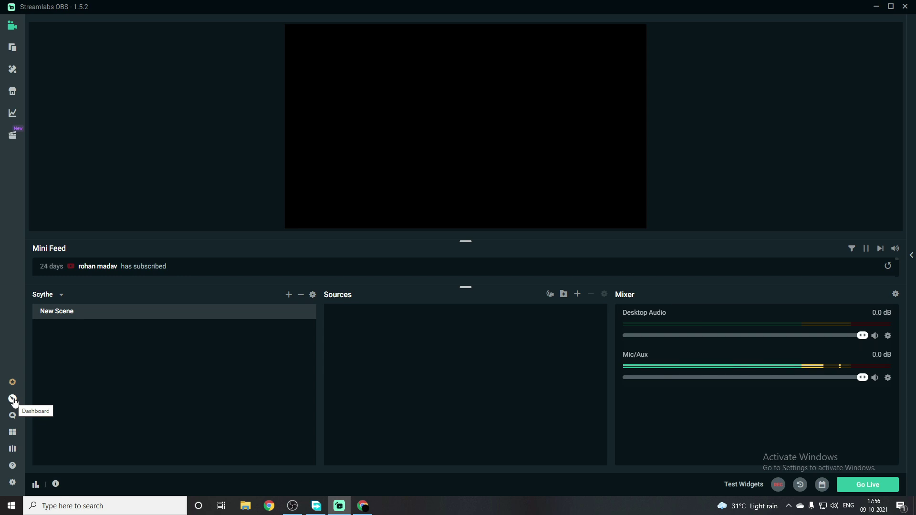
Step: Open the Streamlabs web dashboard in the browser, dismiss the Pillar promotion and view the Alert Box page
click(13, 400)
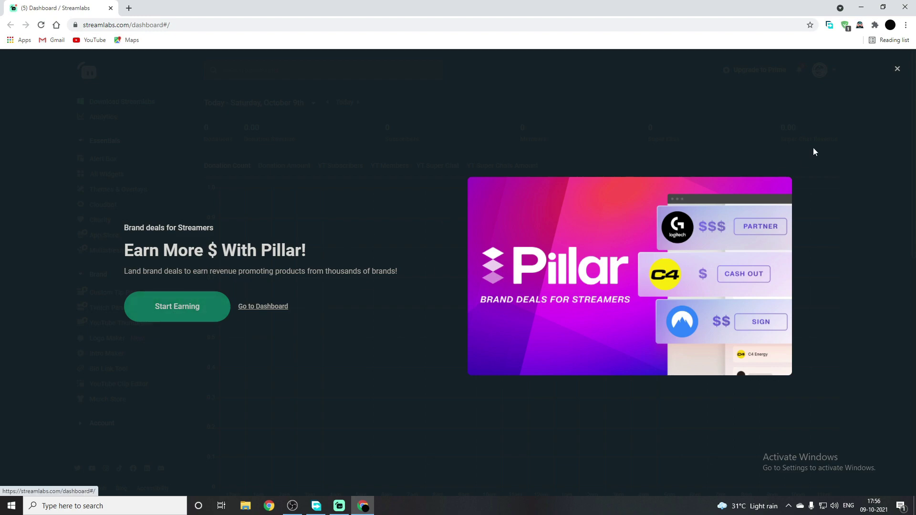
click(897, 70)
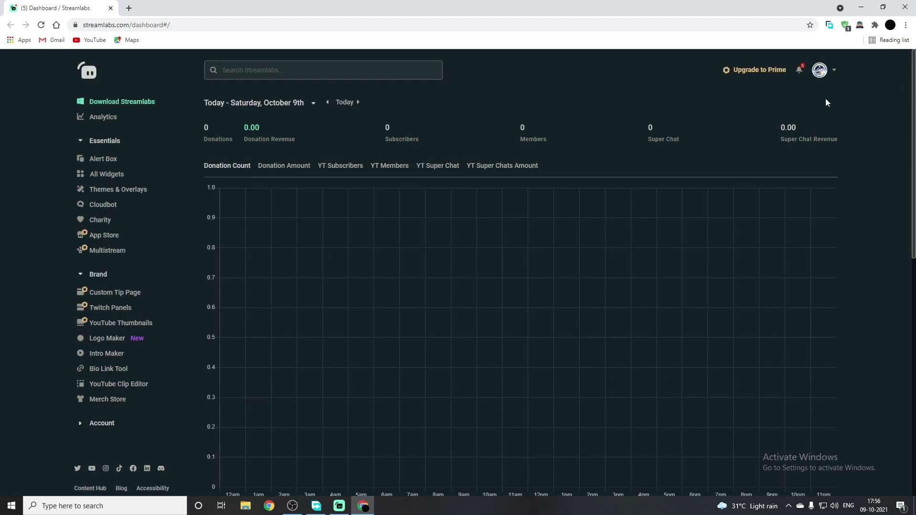
click(831, 72)
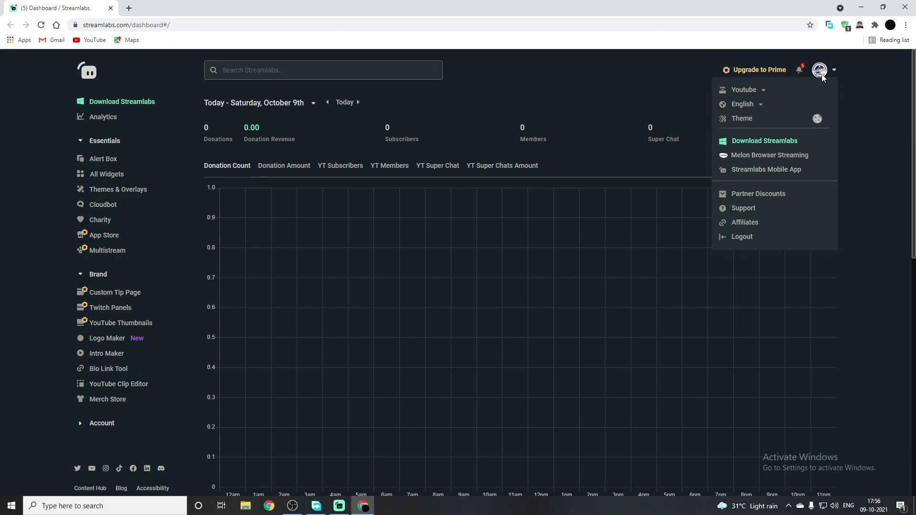
click(819, 71)
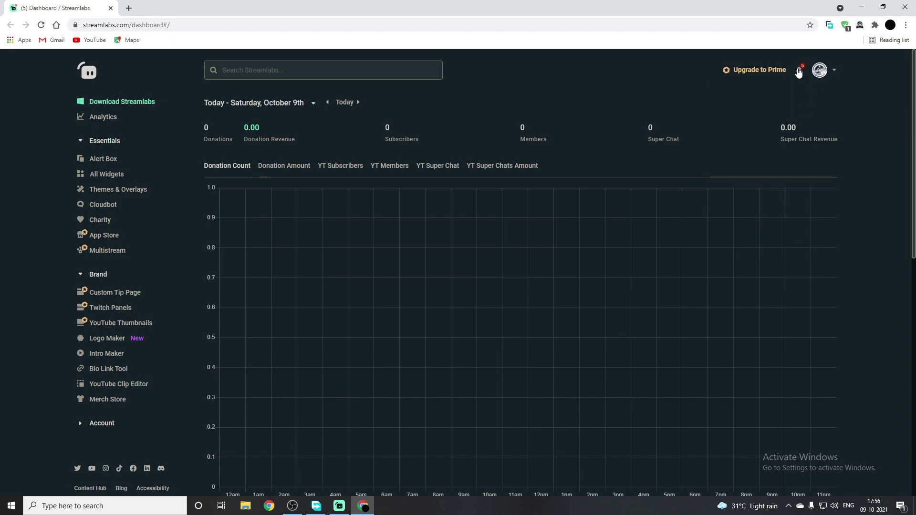
click(103, 158)
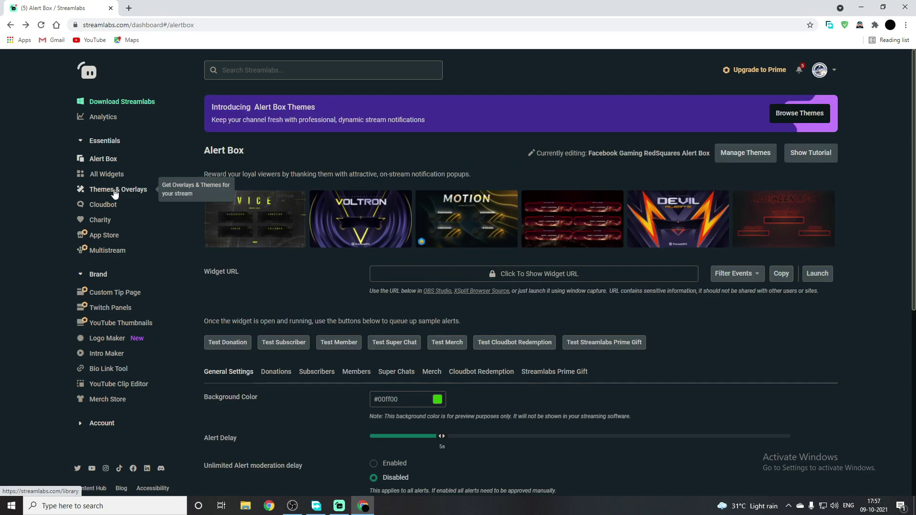
Step: Open the Themes & Overlays library, search the scene themes for "free" and browse for the Scythe theme
click(107, 196)
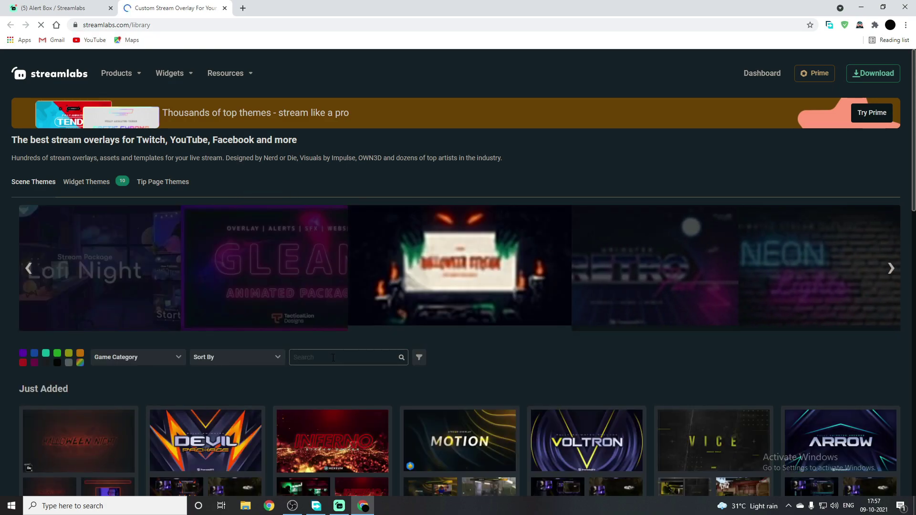
click(333, 357)
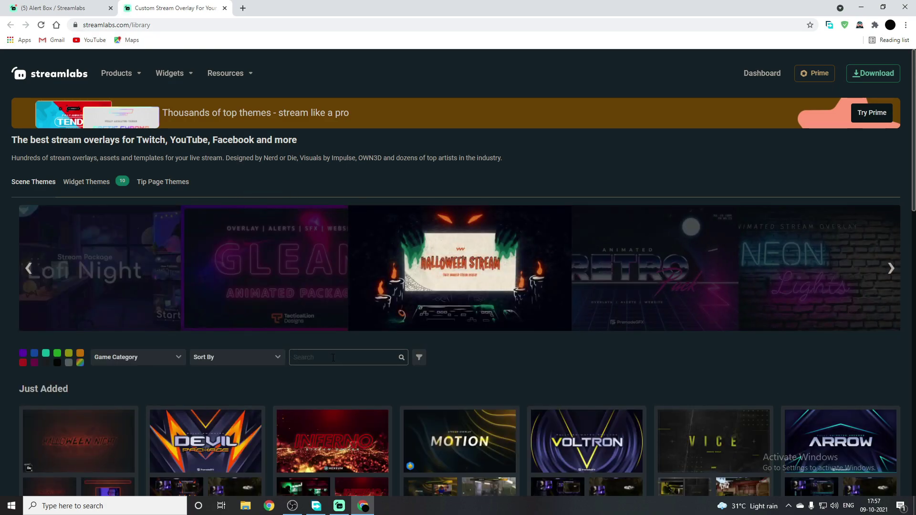
text(free)
key(Return)
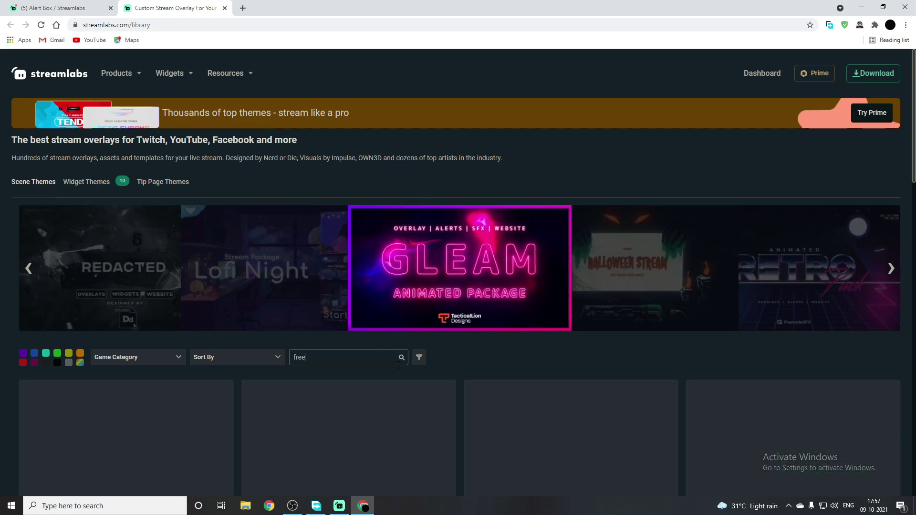
scroll(418, 375, down, 3)
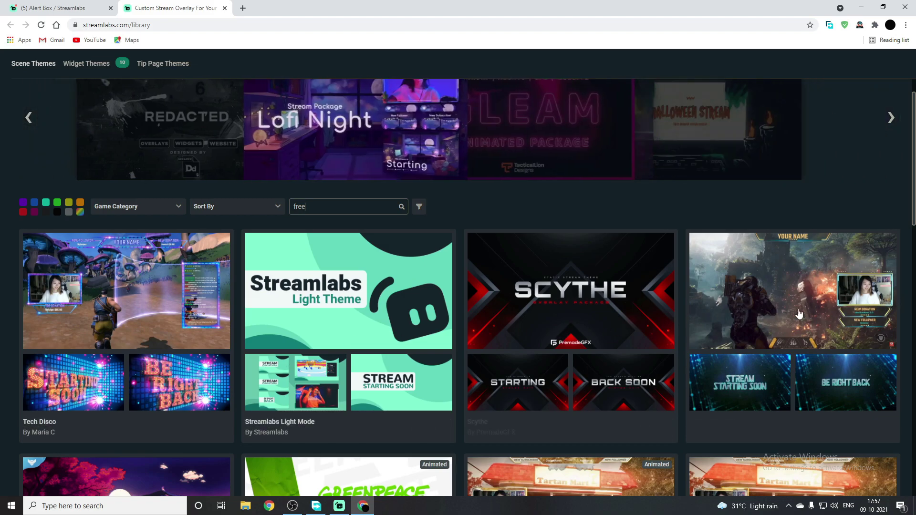
scroll(491, 327, down, 8)
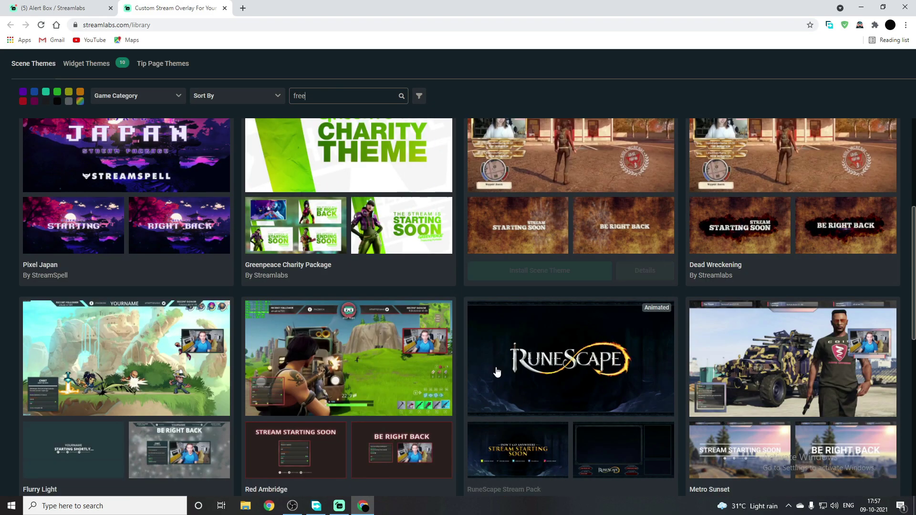
scroll(499, 372, up, 10)
scroll(542, 423, down, 3)
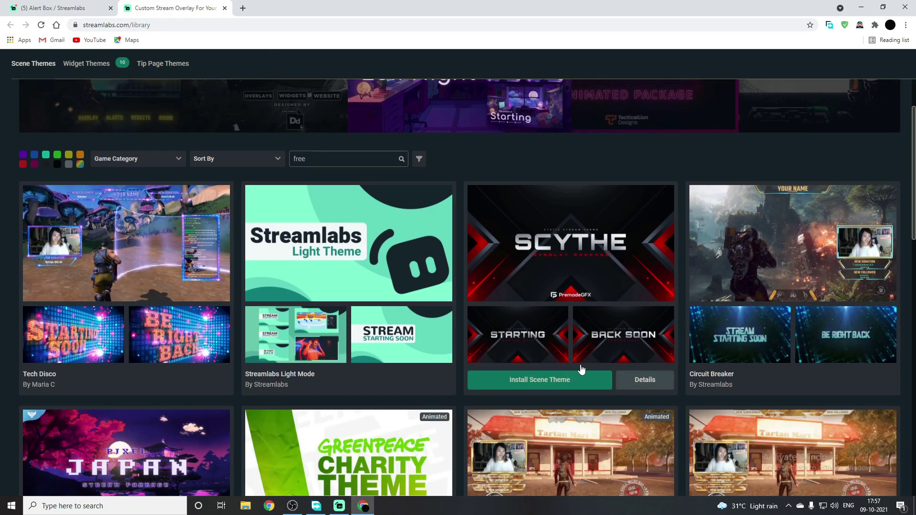
Step: Try to install the Scythe scene theme by PremadeGFX, switching to Streamlabs OBS for the installation
click(562, 388)
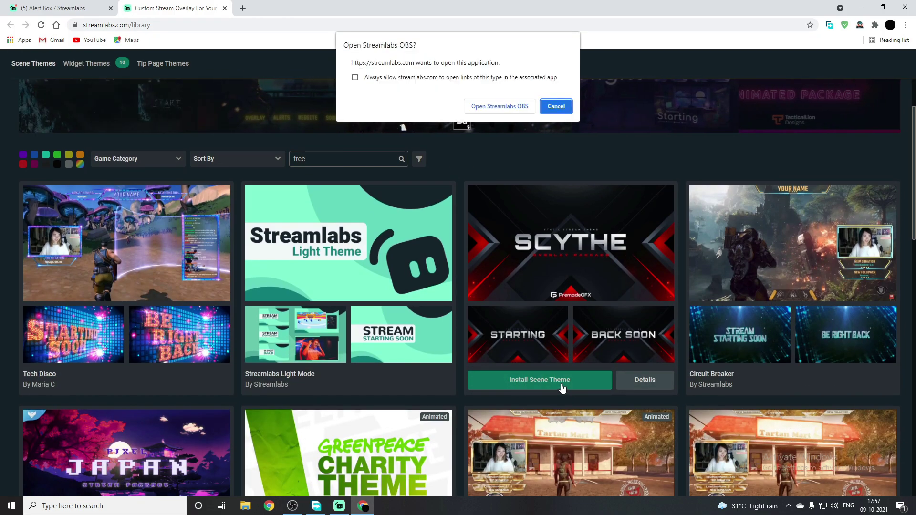
click(500, 106)
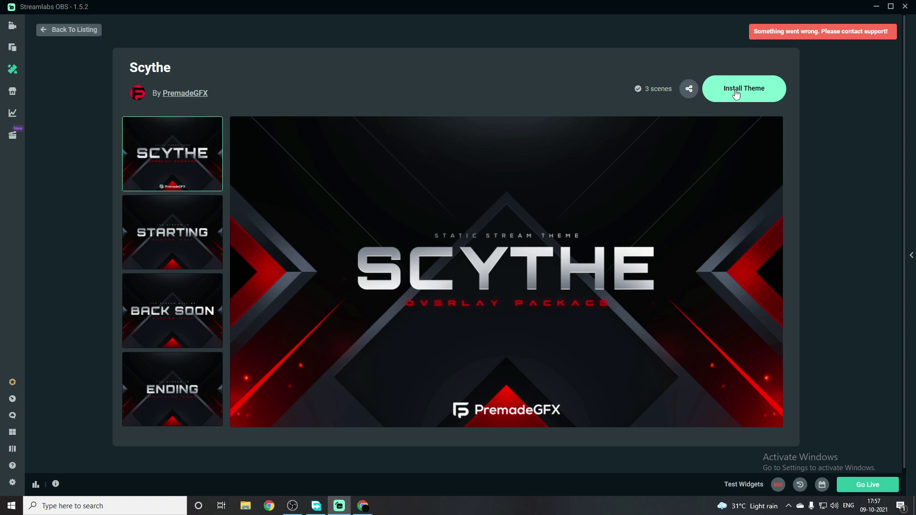
click(736, 91)
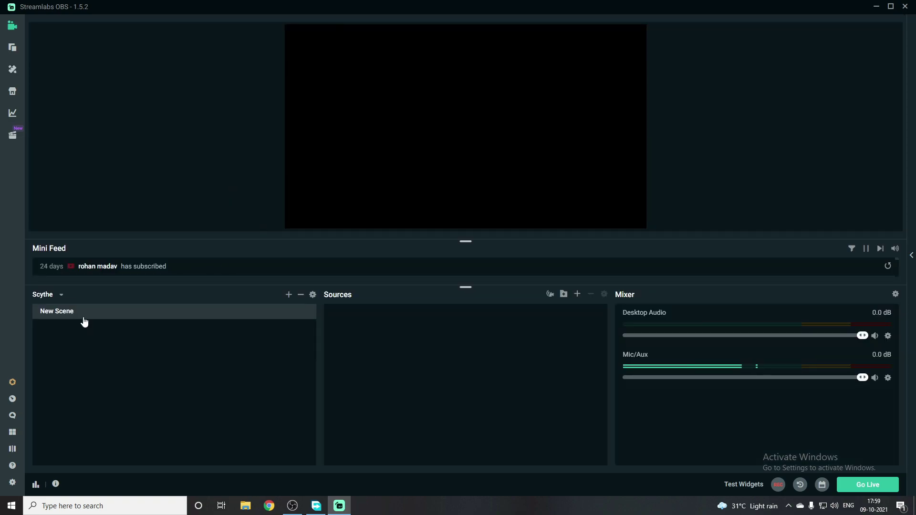
Step: Switch the active scene collection to "Predator [Red] - by Nerd or Die"
click(59, 295)
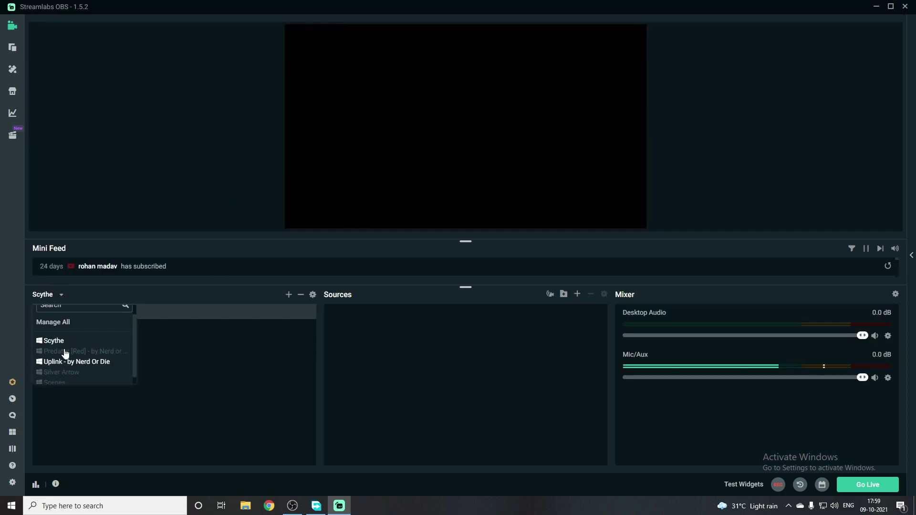
scroll(72, 366, down, 1)
scroll(63, 333, up, 1)
scroll(60, 372, down, 1)
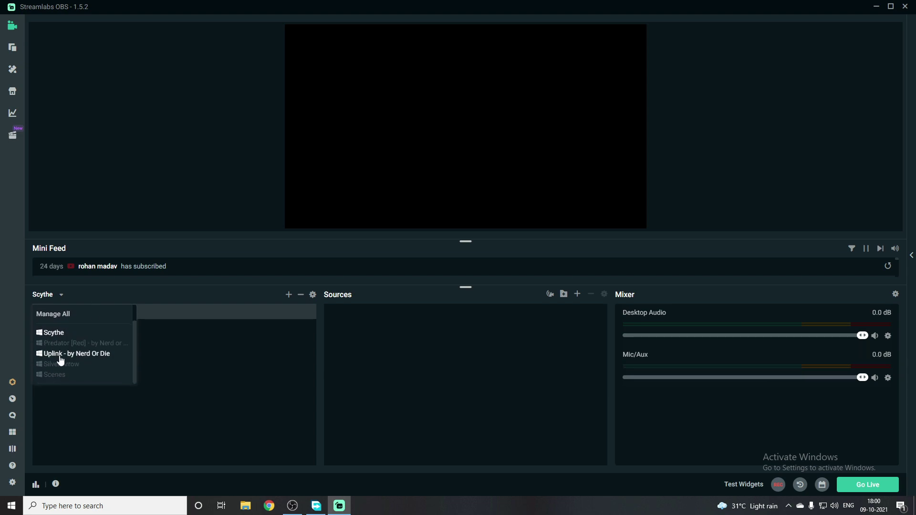
click(67, 348)
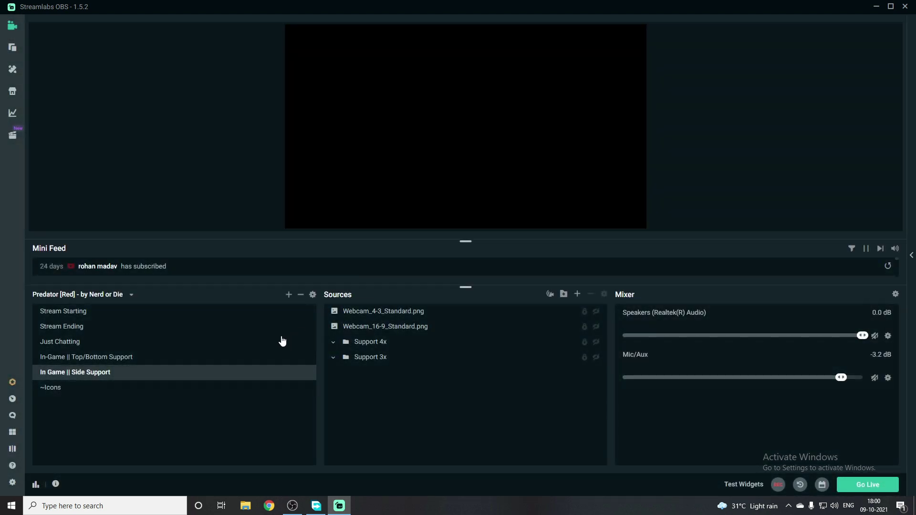
Step: Preview the Stream Starting, Stream Ending and Just Chatting scenes of the Predator collection
click(63, 312)
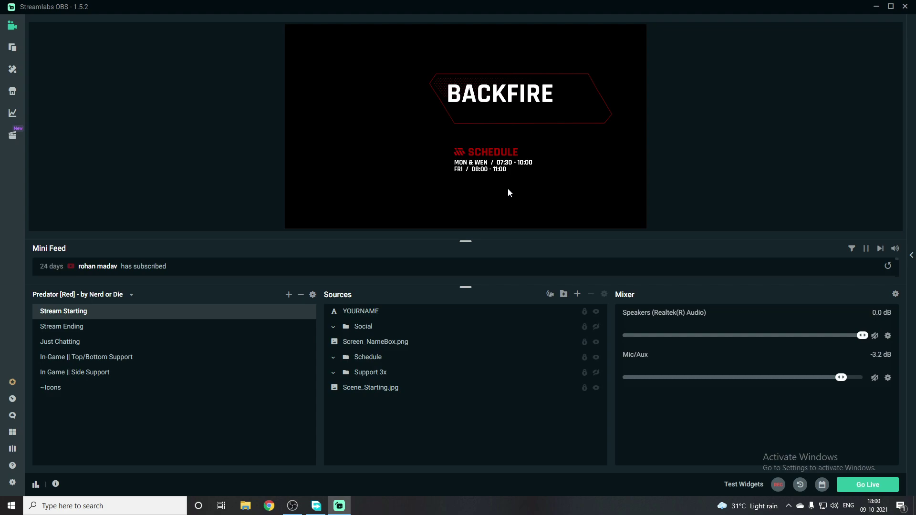
click(82, 327)
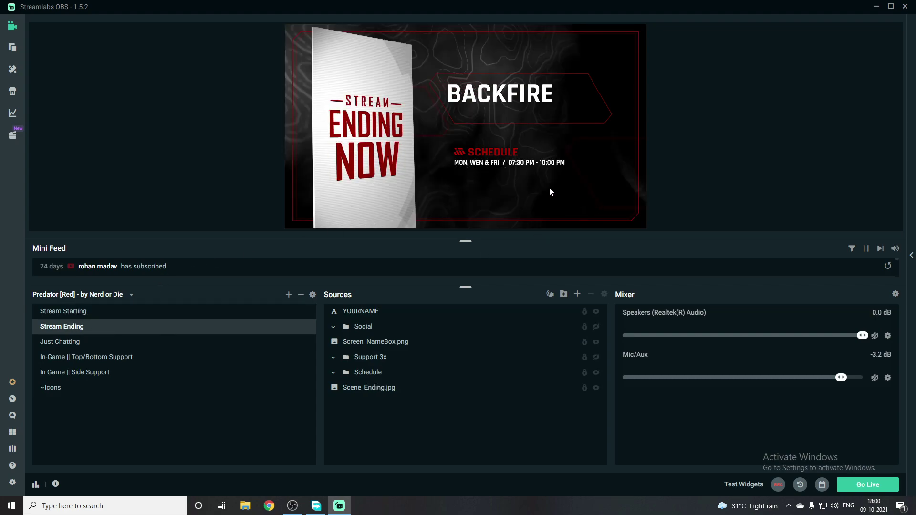
click(55, 340)
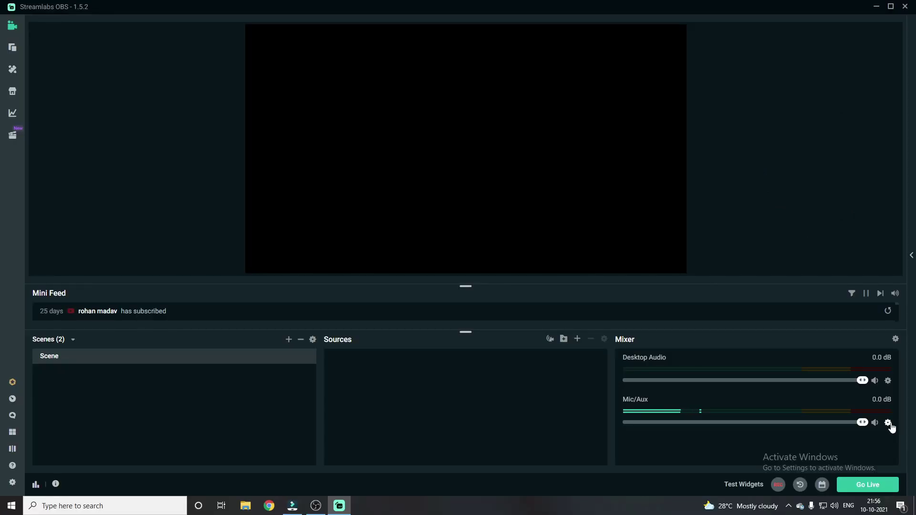
Step: Set the Mic/Aux input device to Microphone (FIFINE K678 Microphone) in its source properties
click(888, 423)
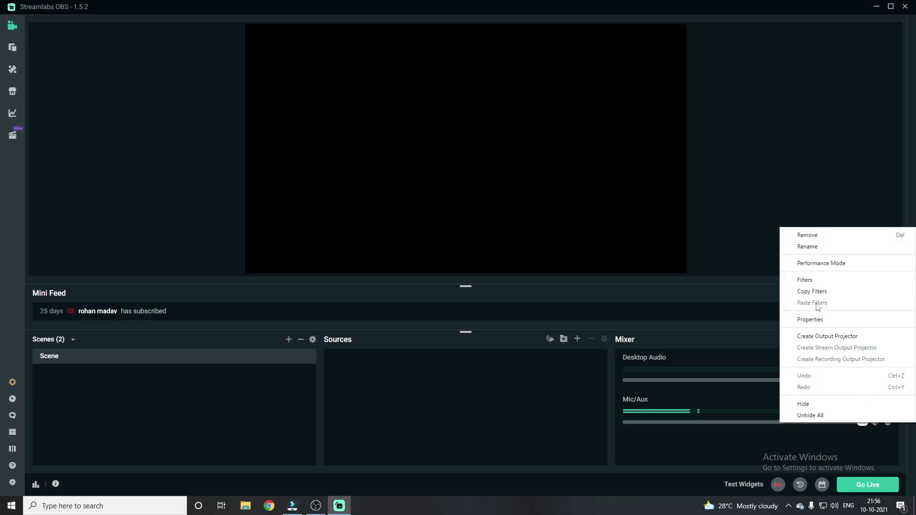
click(811, 320)
click(575, 182)
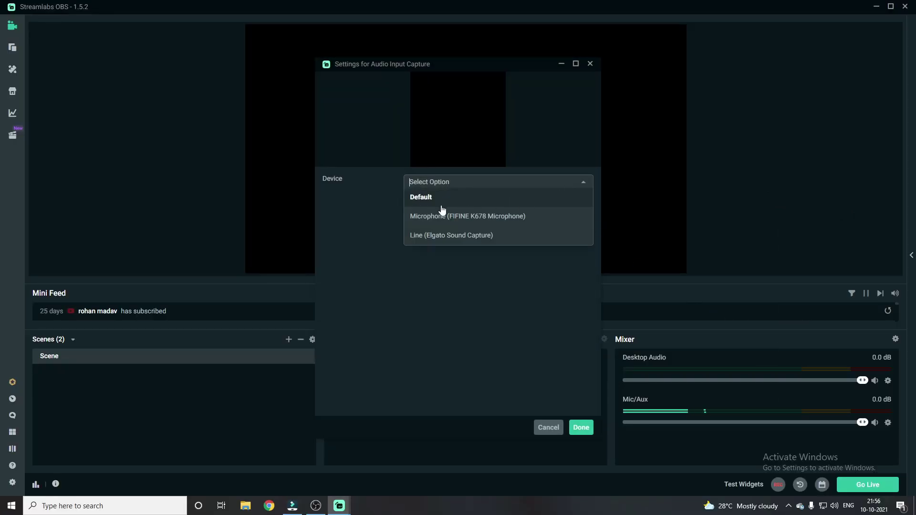
click(444, 217)
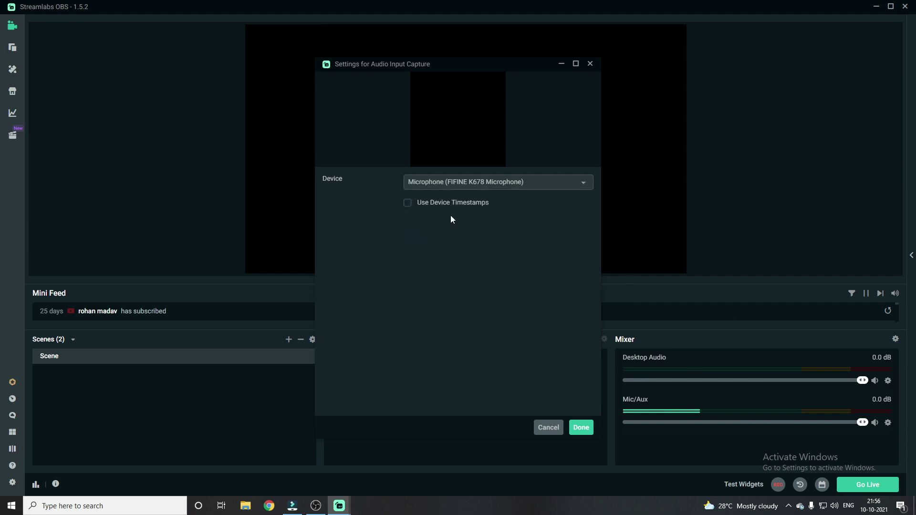
click(581, 423)
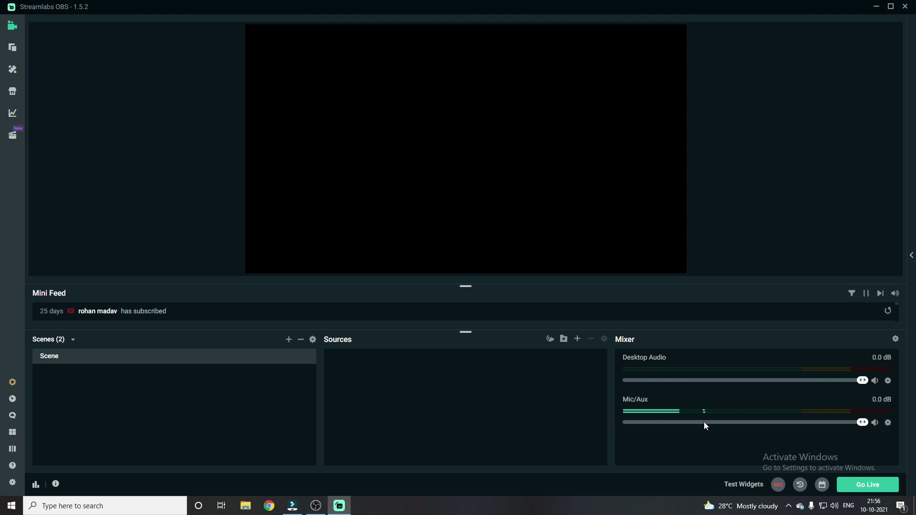
Step: Create a new filter for the Mic/Aux source, choosing Noise Suppression as the filter type
click(887, 424)
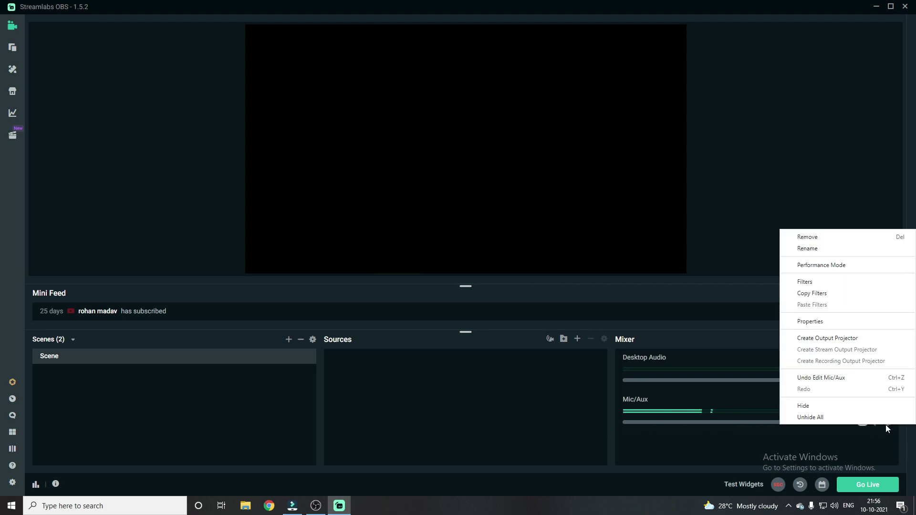
click(820, 282)
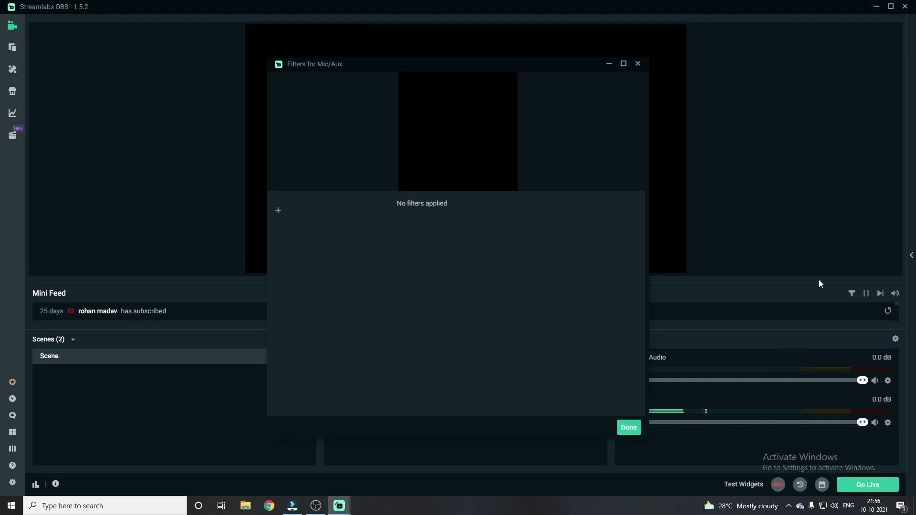
click(278, 211)
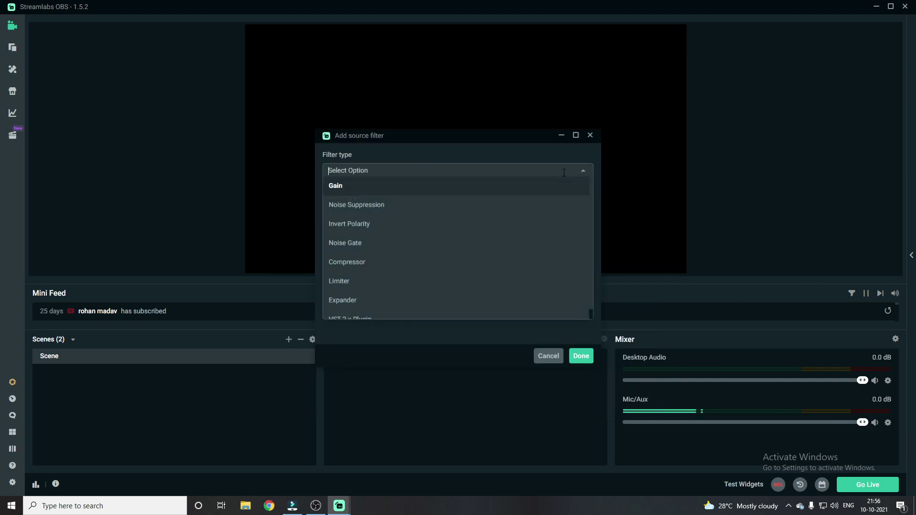
click(398, 209)
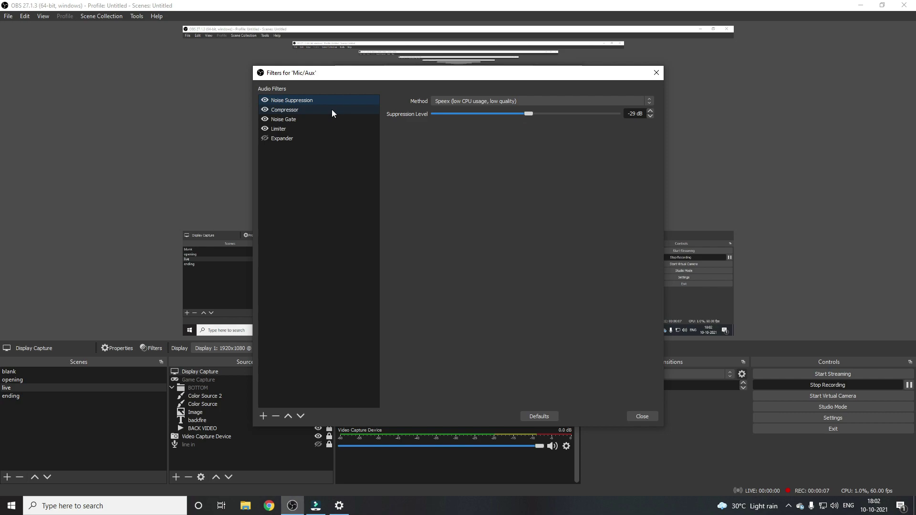
Step: In OBS Studio, review the Compressor, Noise Gate, Limiter and Expander settings among the Mic/Aux filters
click(289, 111)
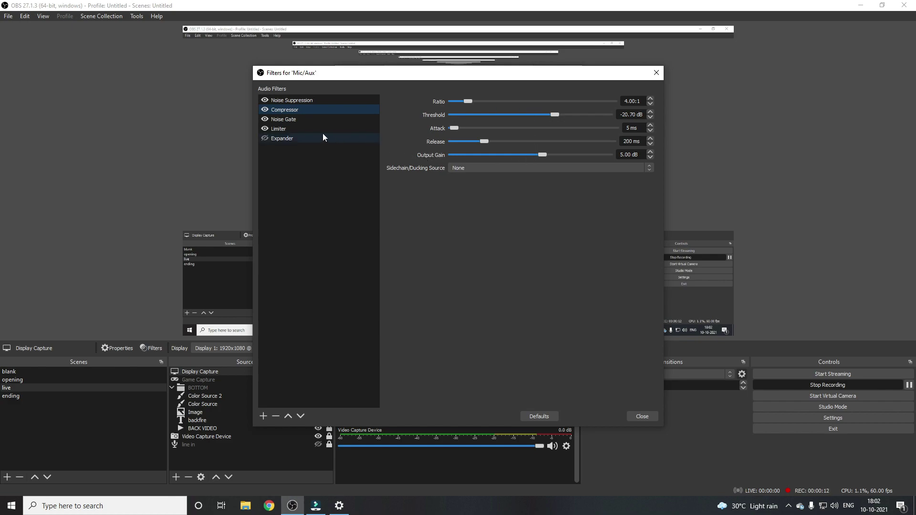
click(294, 121)
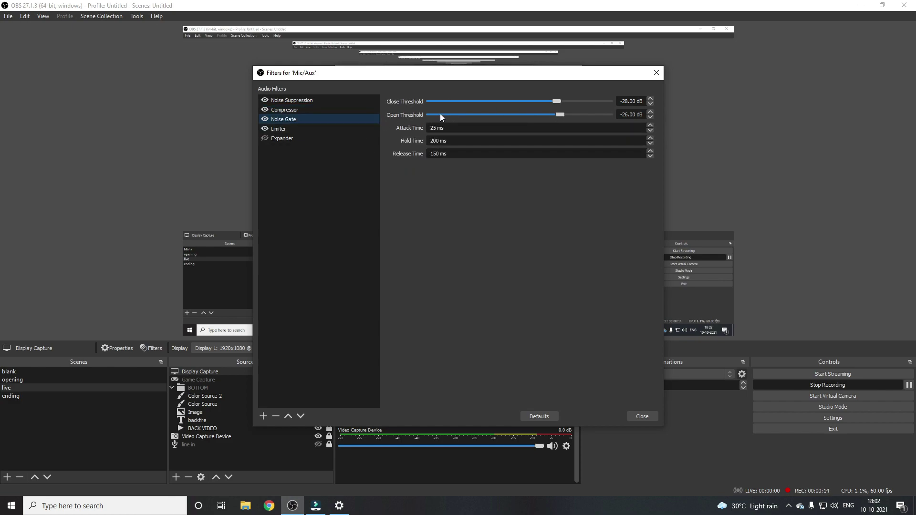
click(298, 129)
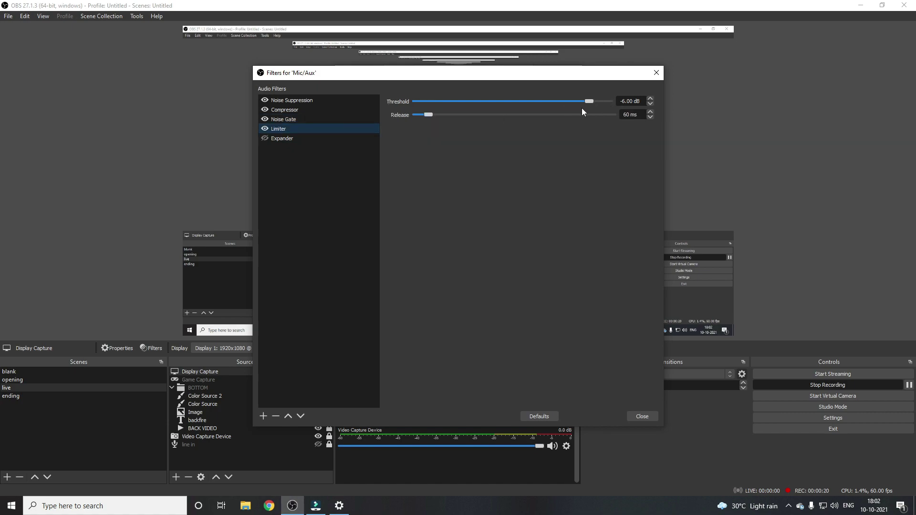
click(277, 139)
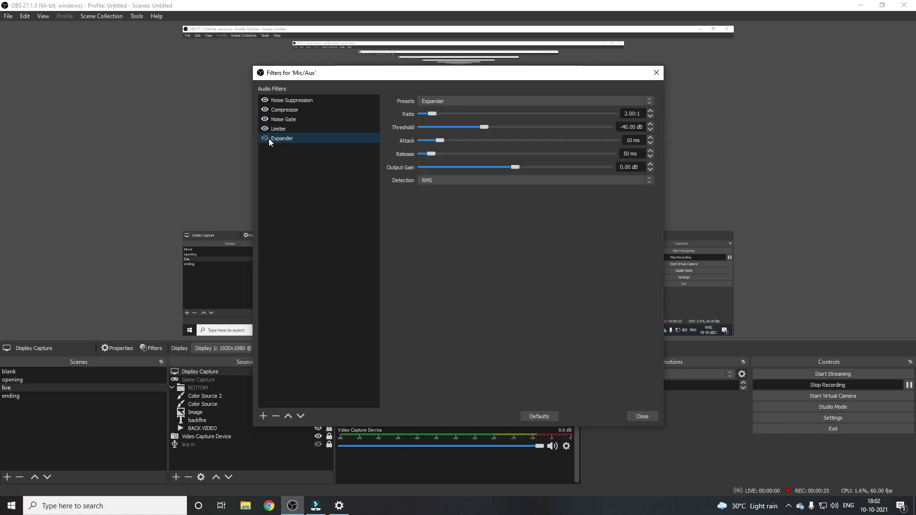
key(Up)
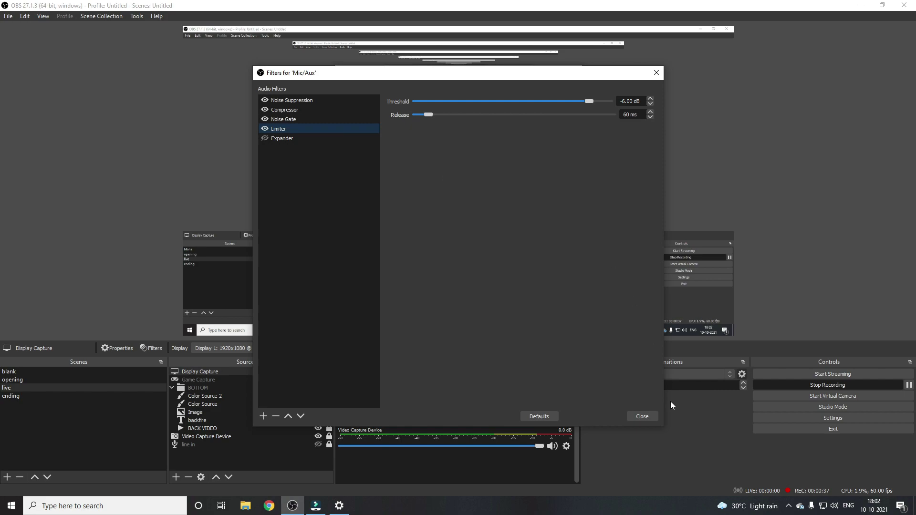
Step: Add a Gain filter to Mic/Aux, raise its gain slightly above 0 dB and close the filter settings
click(263, 417)
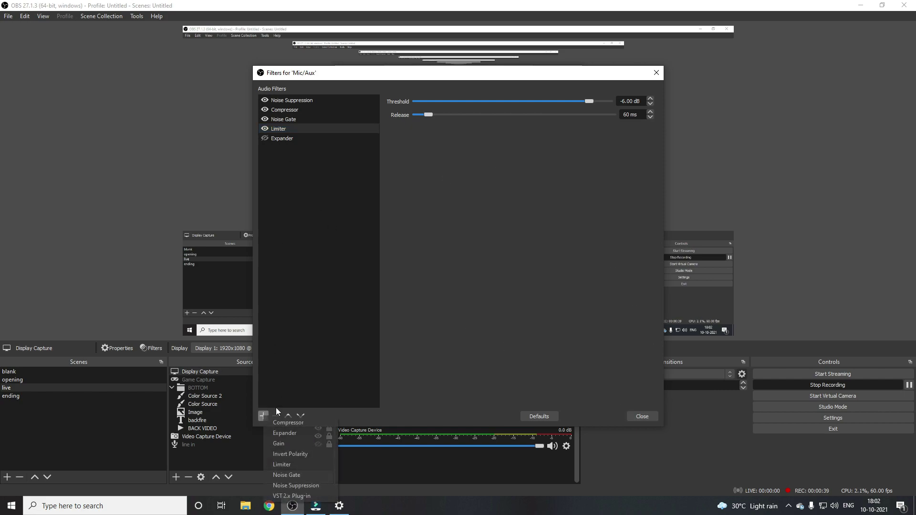
click(290, 443)
click(438, 267)
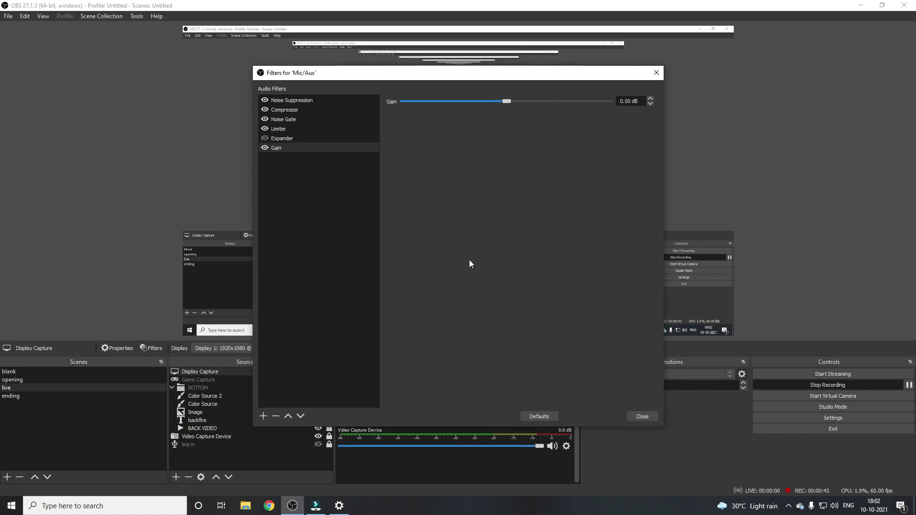
drag(509, 104, 515, 103)
click(633, 417)
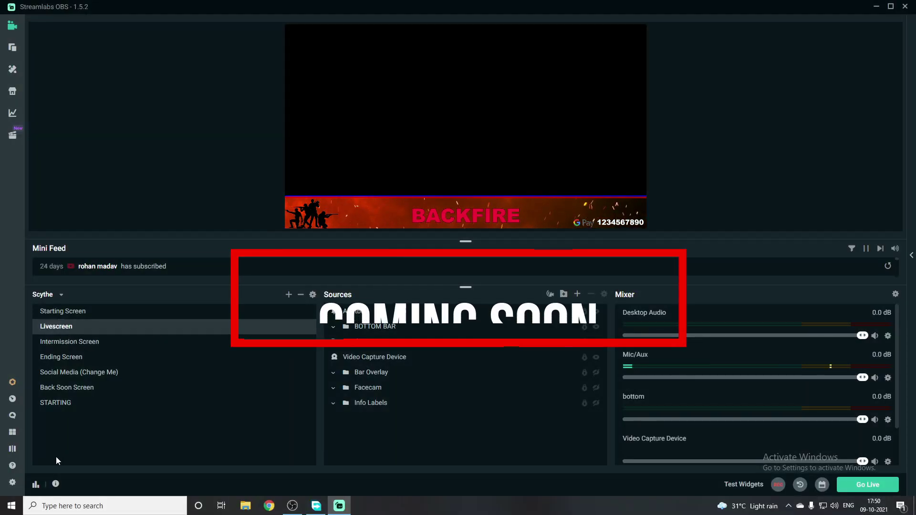
Step: In Streamlabs OBS, switch to the STARTING scene of the Scythe collection
click(96, 404)
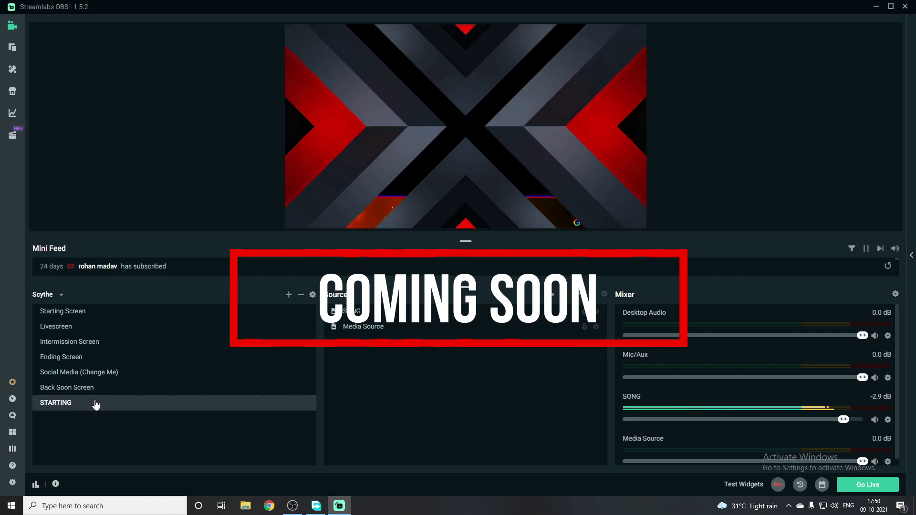